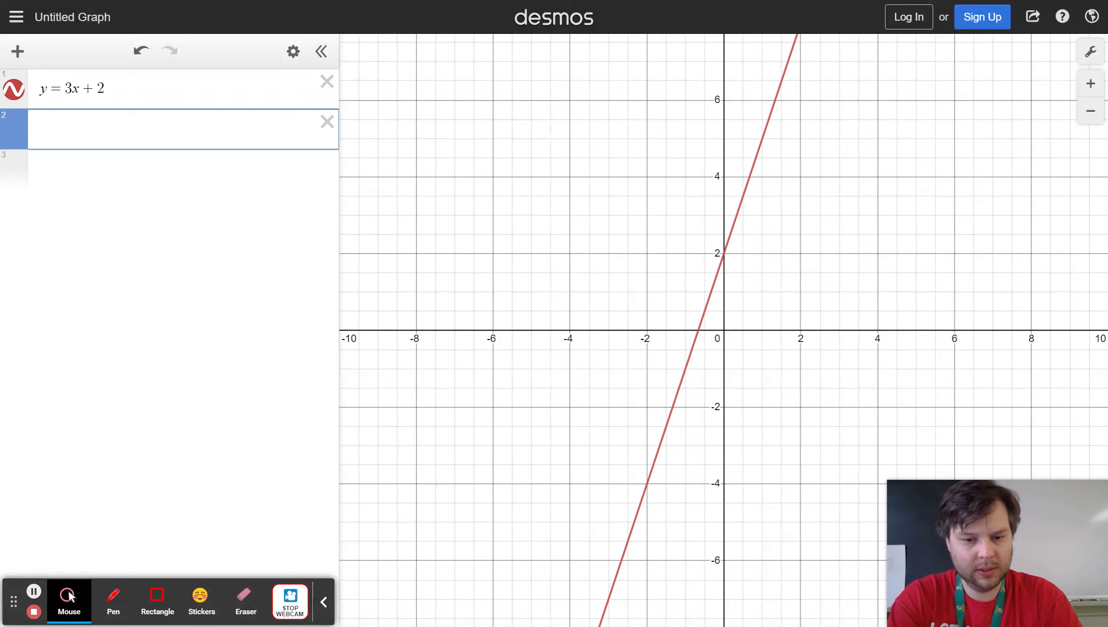
- Graph the circle x^2 + y^2 = 5 as the second expression
type("x^2+")
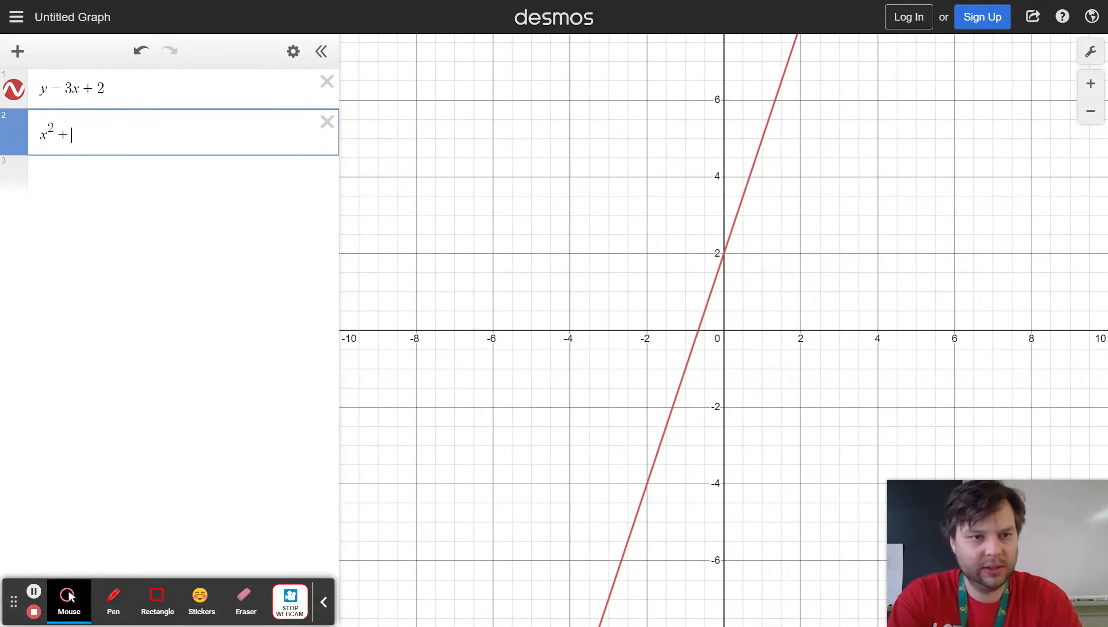
type("y")
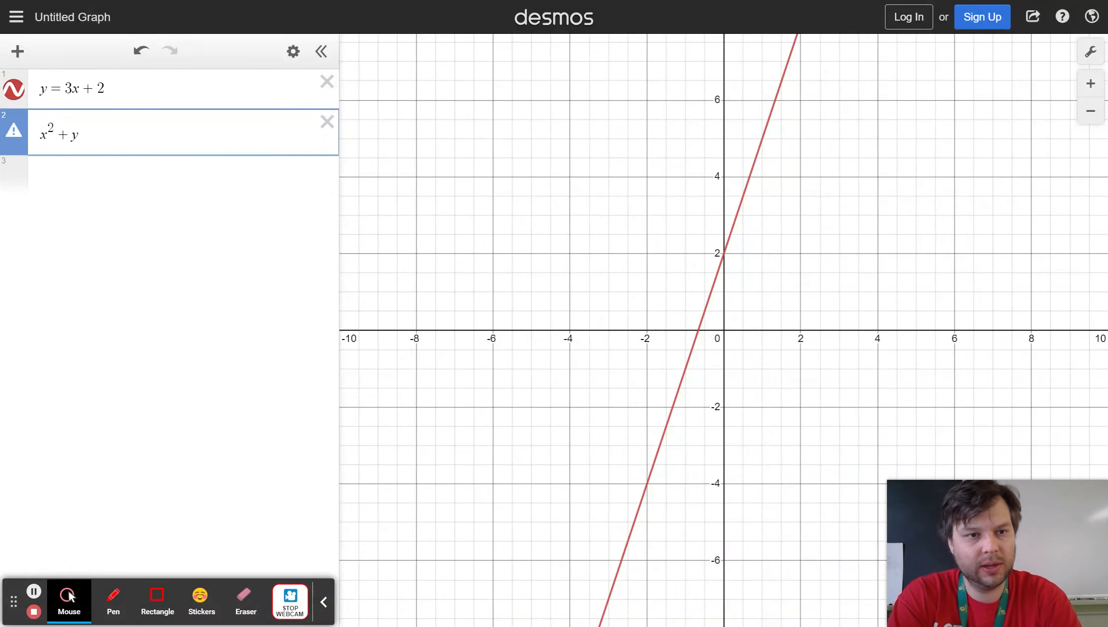
type("^2=5")
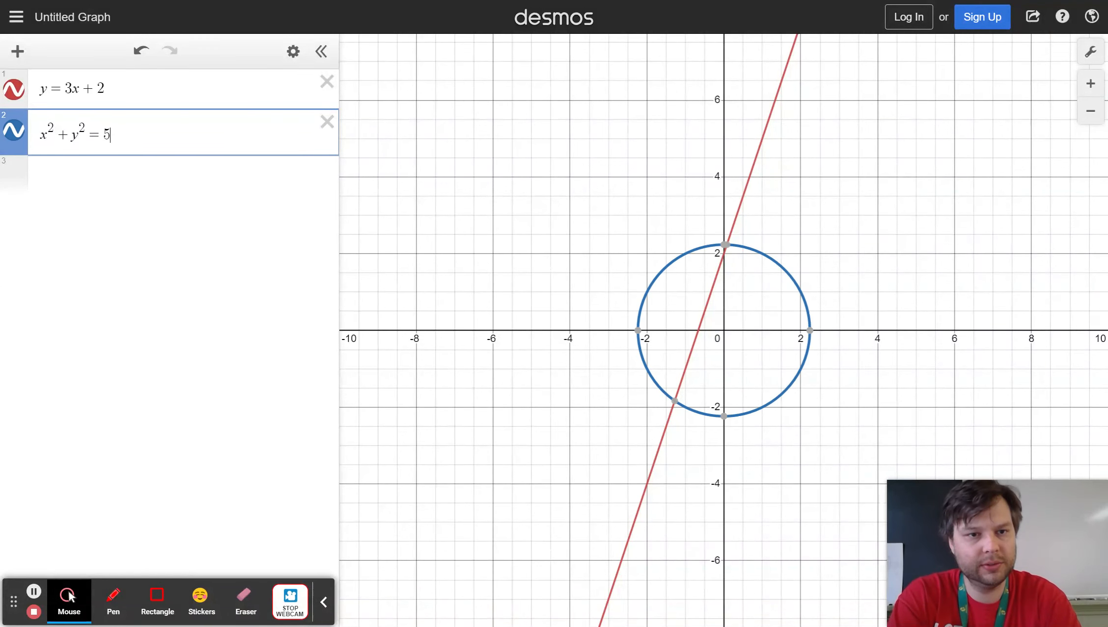
key("Return")
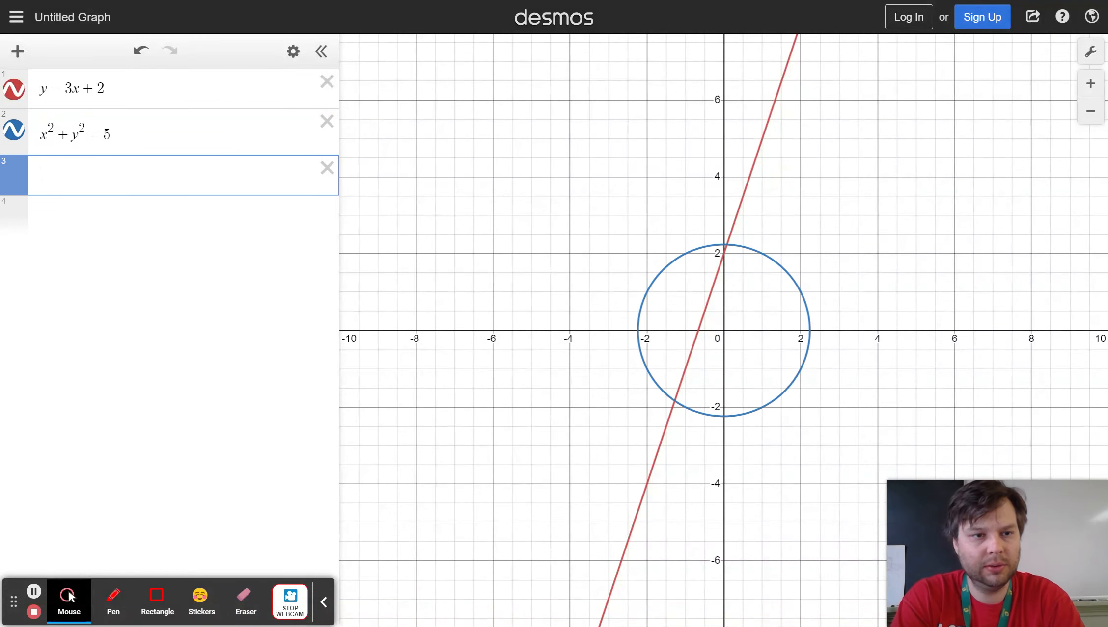
- Add the equation x^3 + y^(sin x) = 4 as the third expression
type("x^3")
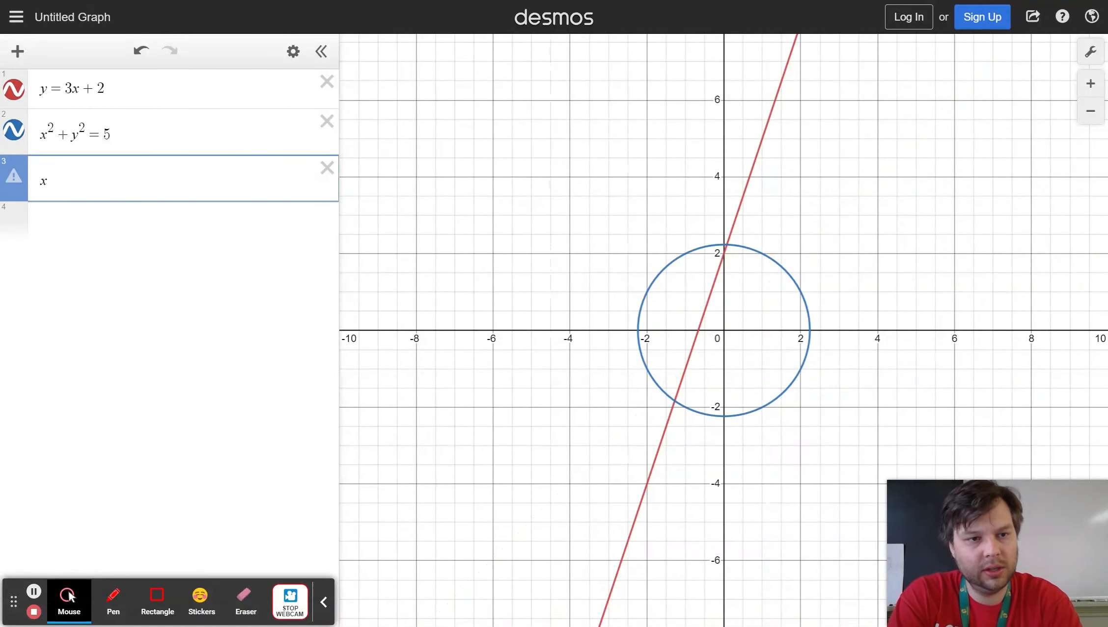
key("Right")
type("+")
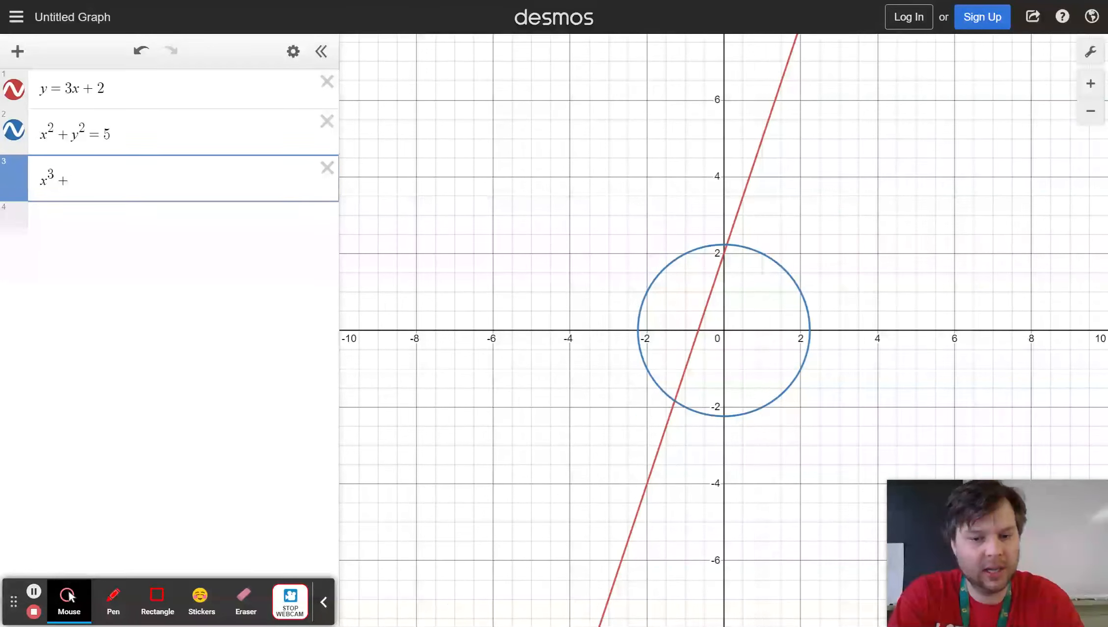
type("y^sinx")
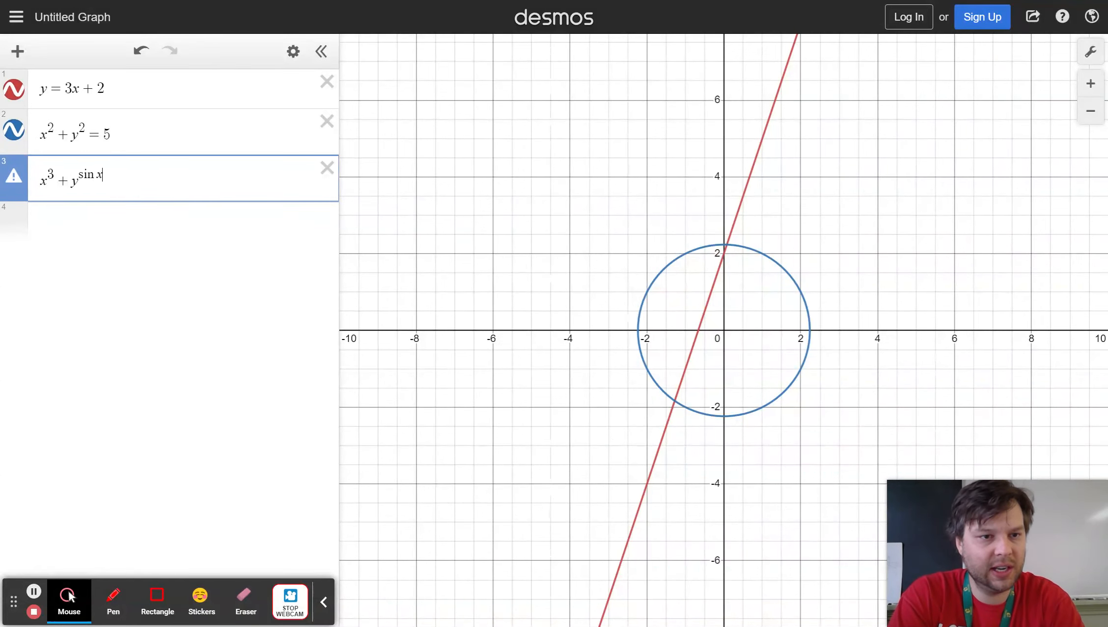
type("=45")
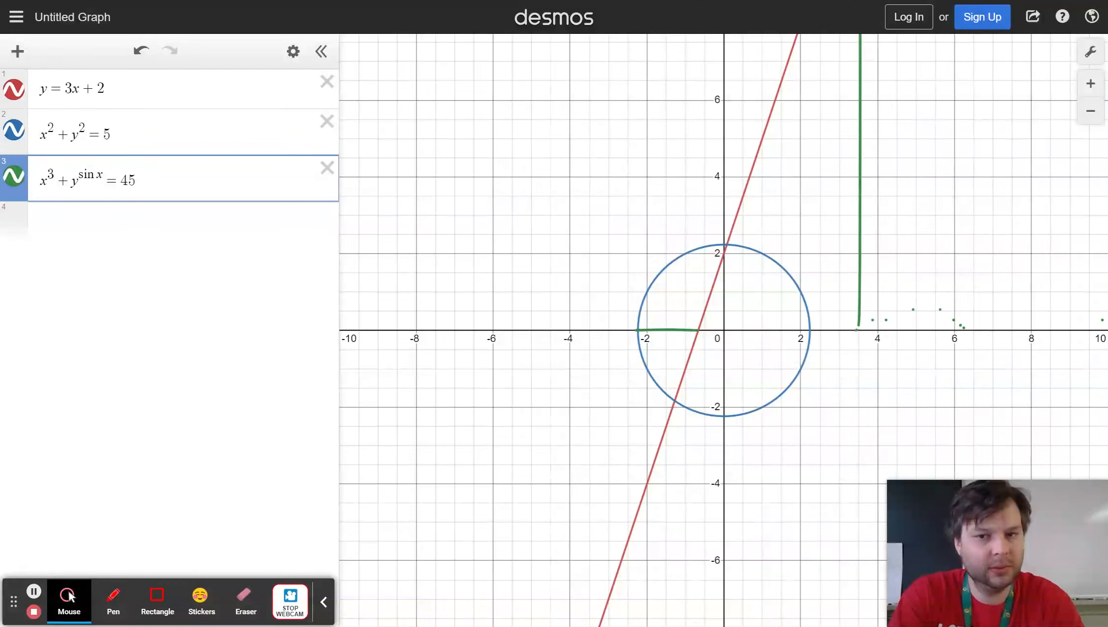
key("BackSpace")
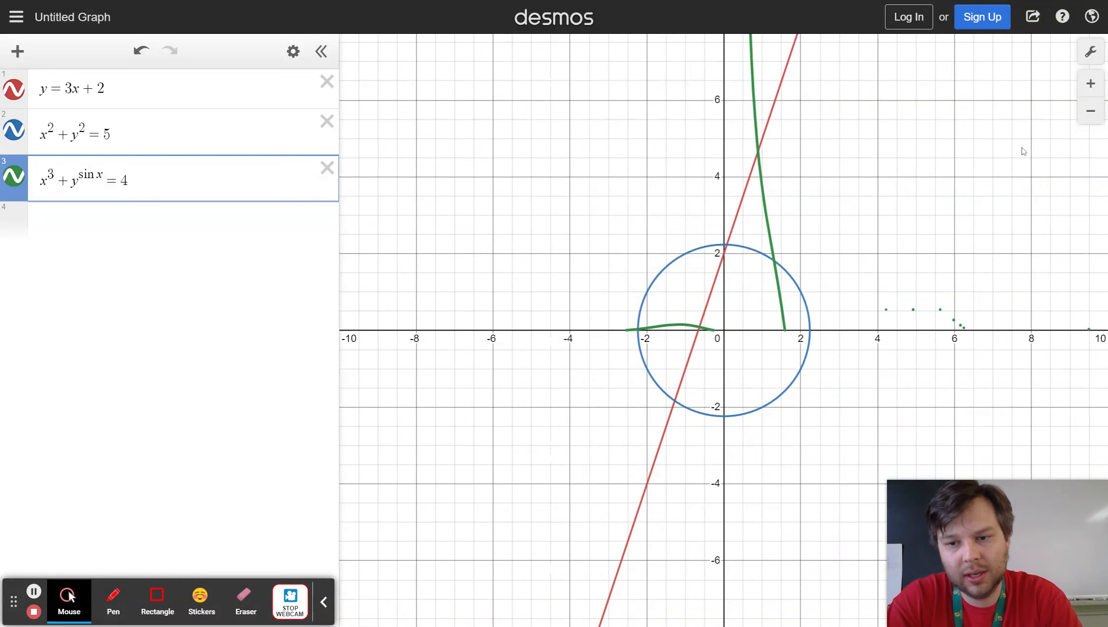
- Switch the graph display to the larger text size in the graph settings
left_click(1097, 53)
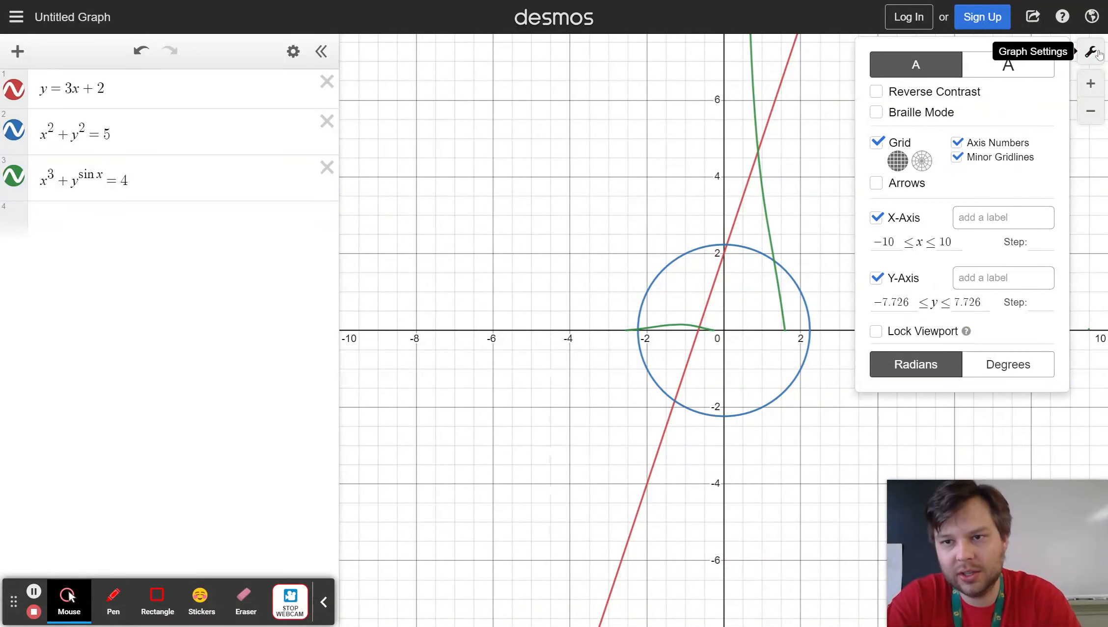
left_click(1017, 68)
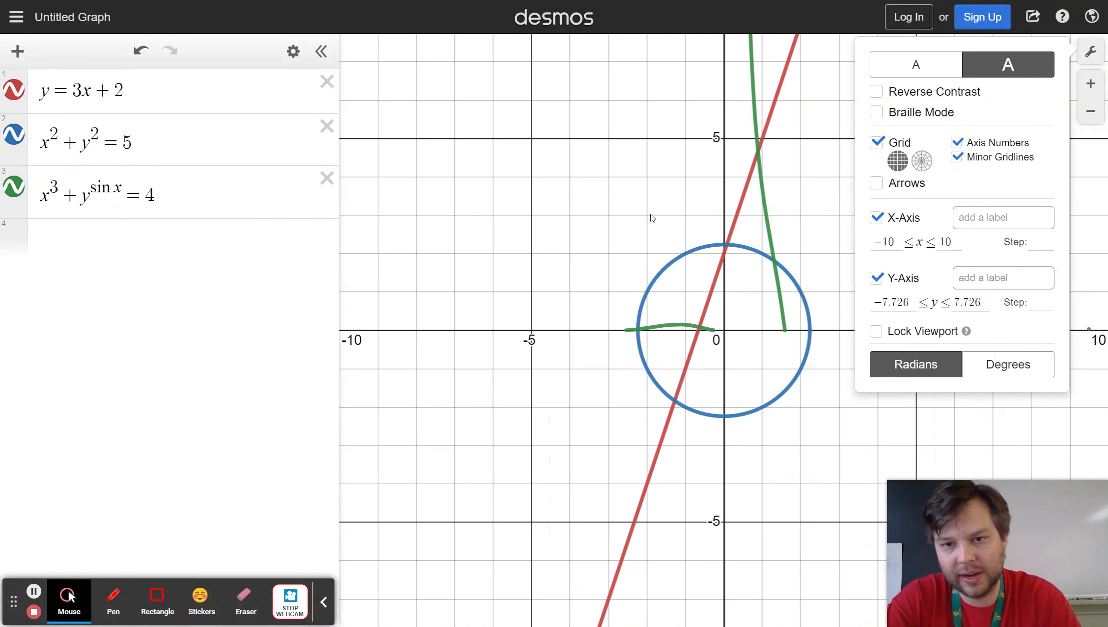
left_click(613, 218)
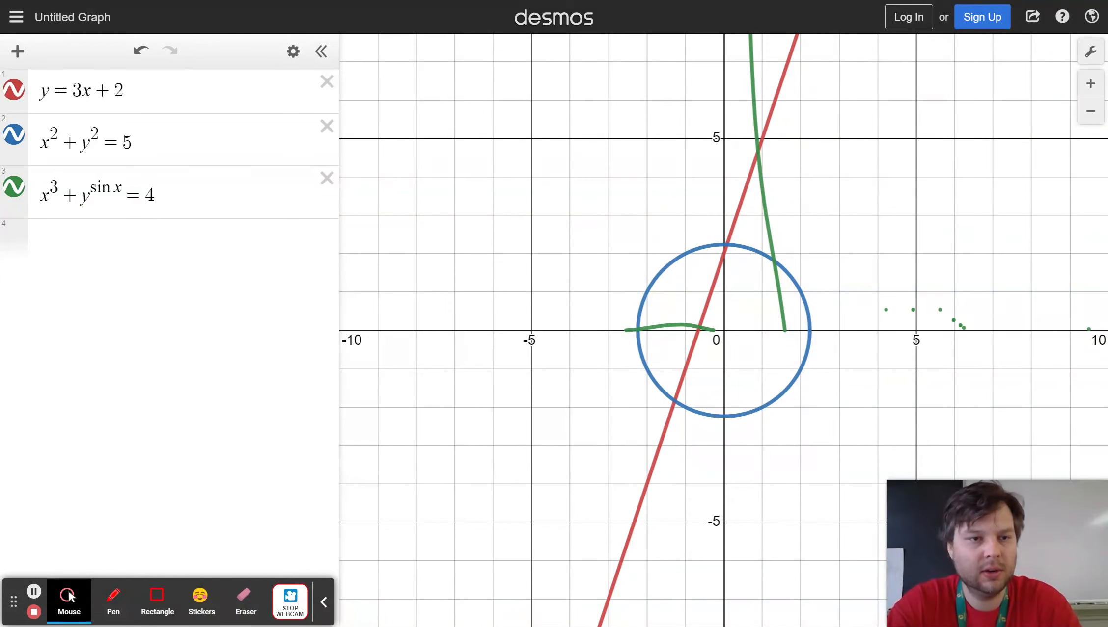
- Hide the circle and the x^3 curve, and restrict the line y = 3x + 2 to the domain {-1 < x < 4}
left_click(13, 134)
left_click(13, 188)
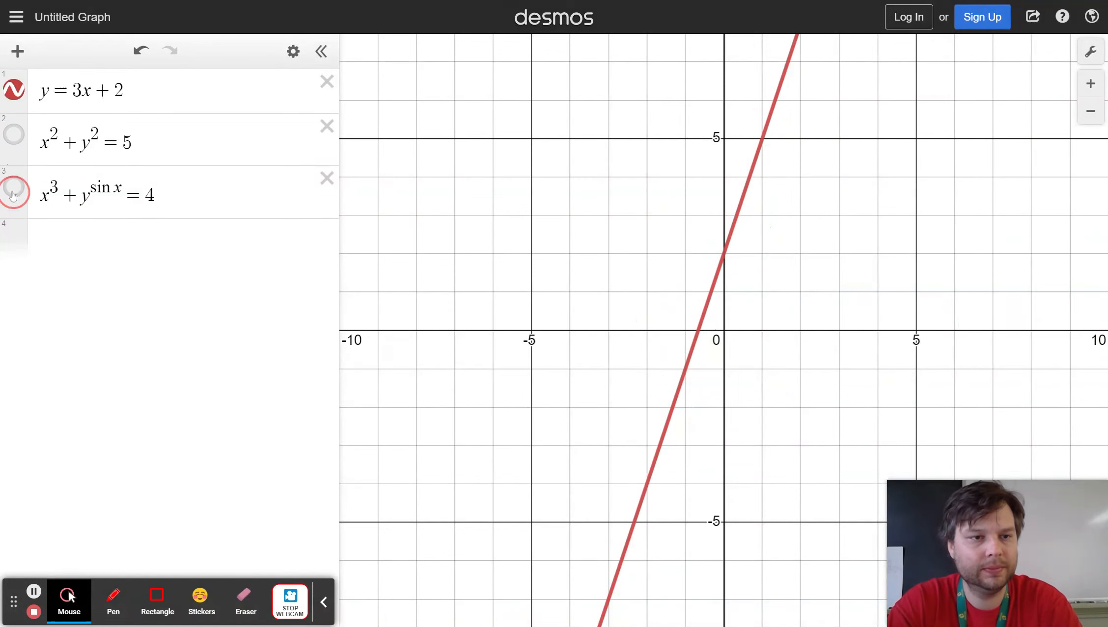
left_click(126, 105)
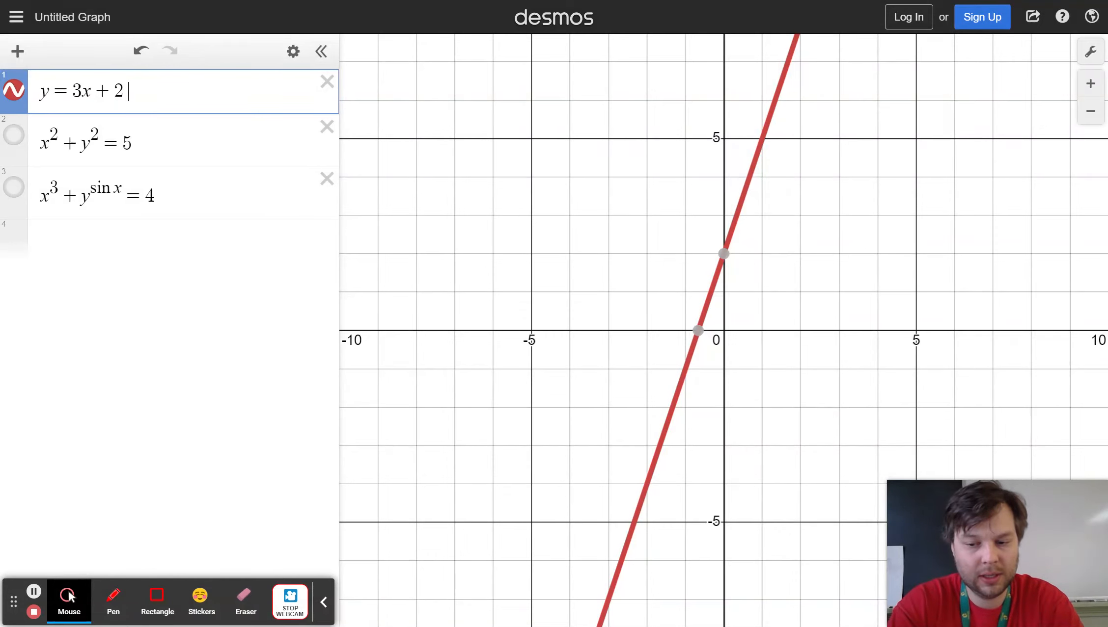
type("{")
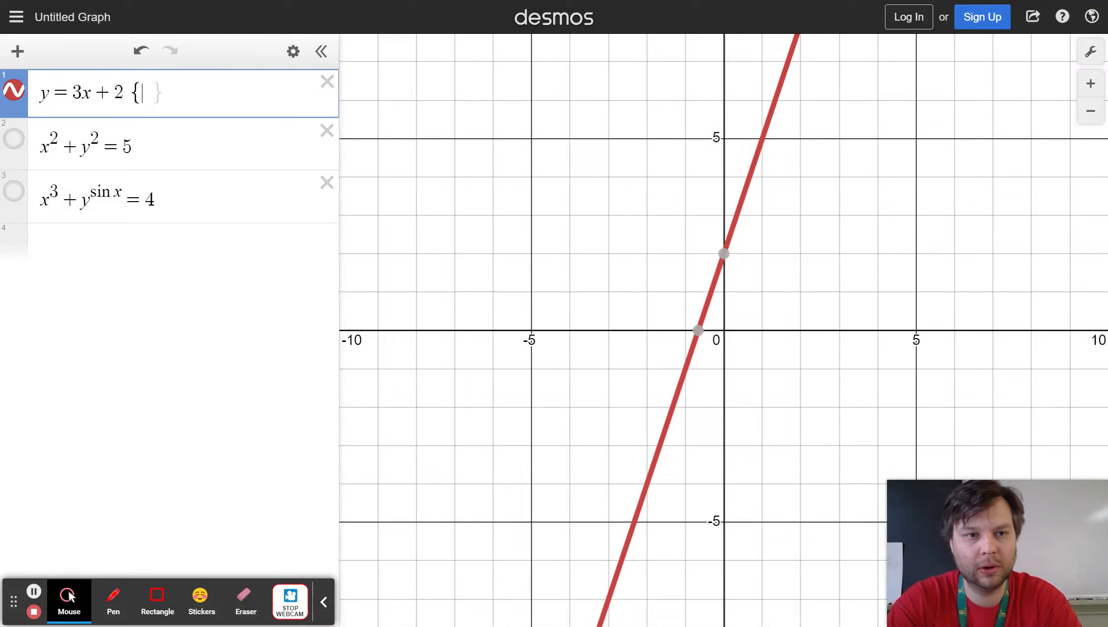
type("-1")
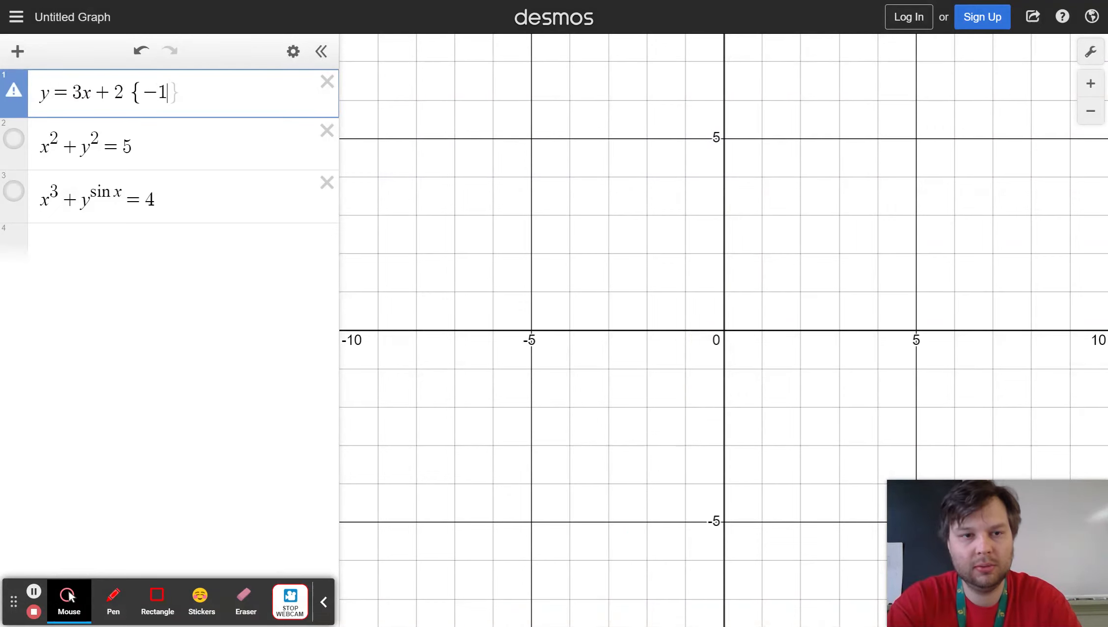
type("<x")
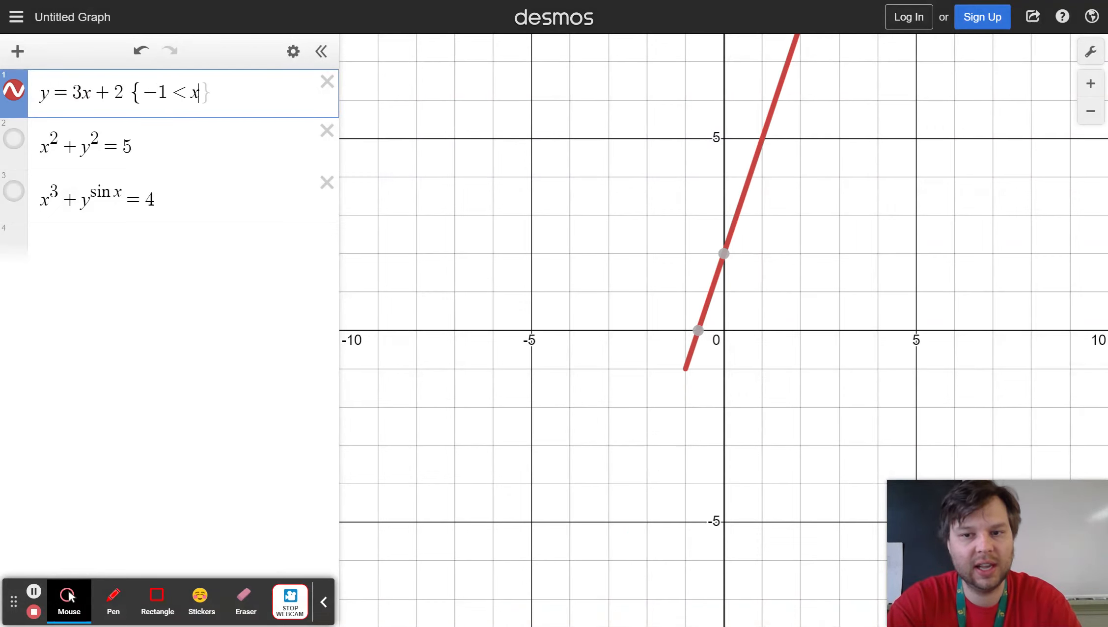
type("<4")
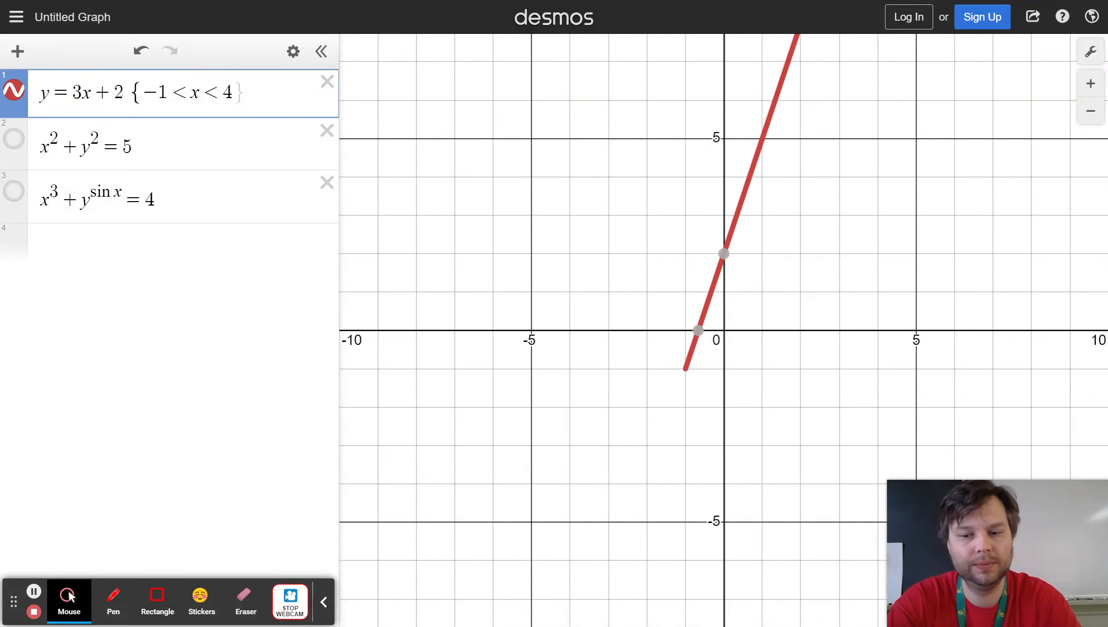
type("}")
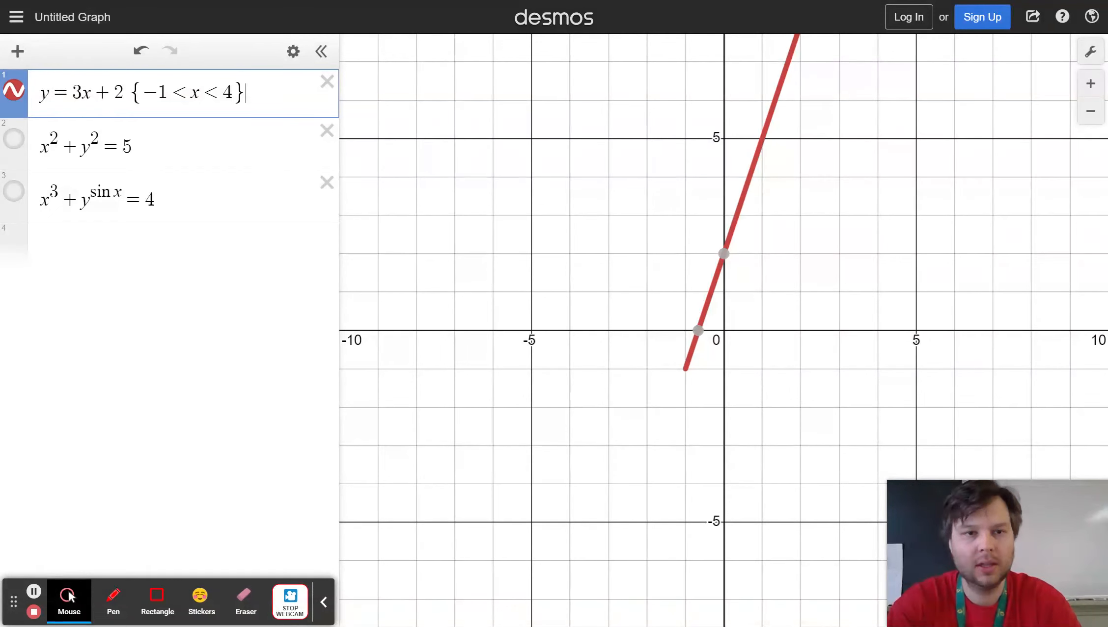
left_click(1090, 112)
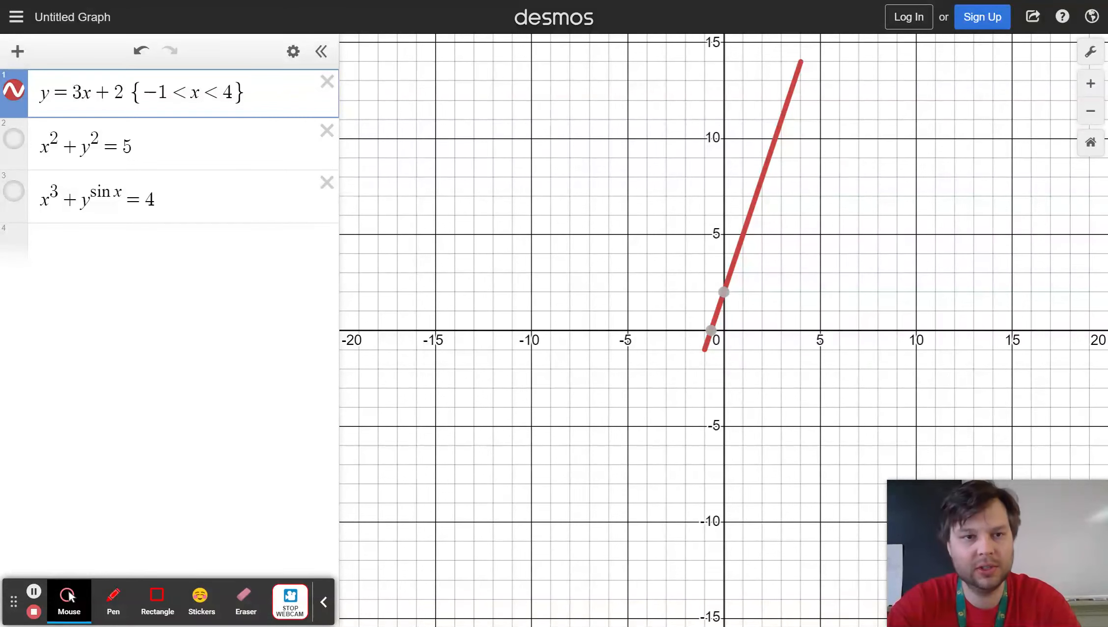
- Make the lower bound of the line's restriction inclusive so it reads {-1 ≤ x < 4}
left_click(191, 92)
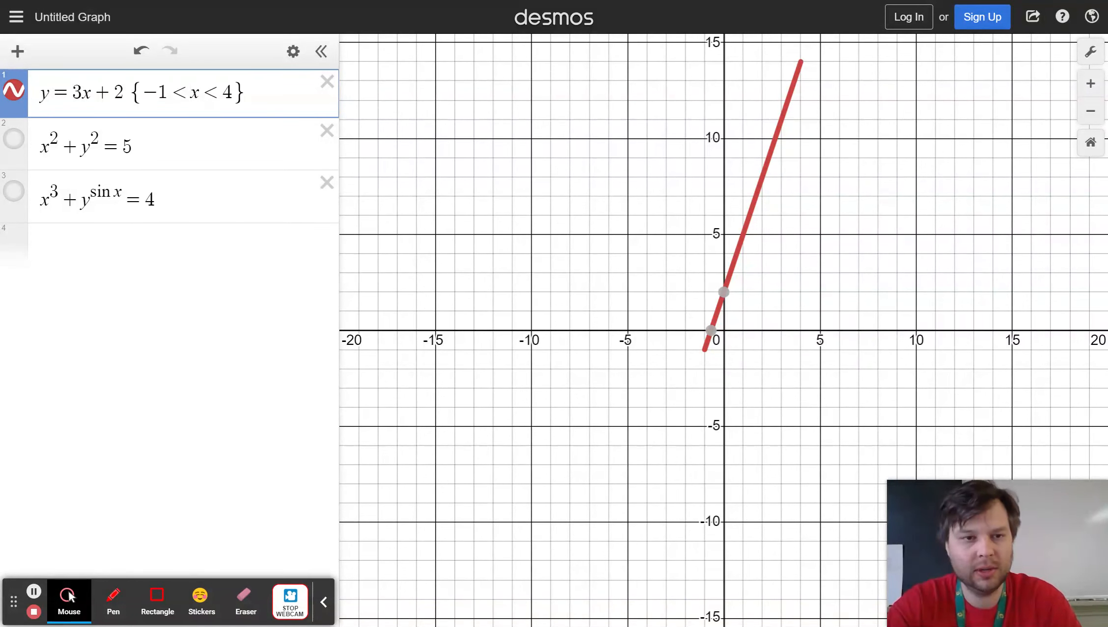
type("=")
key("Right")
key("Right")
key("Right")
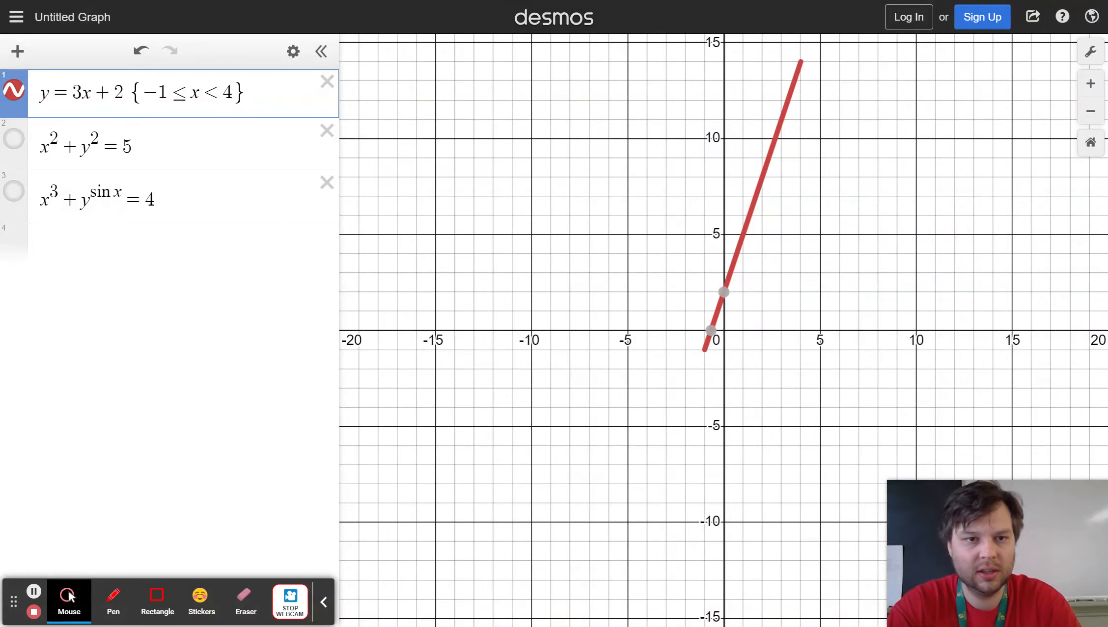
left_click(284, 90)
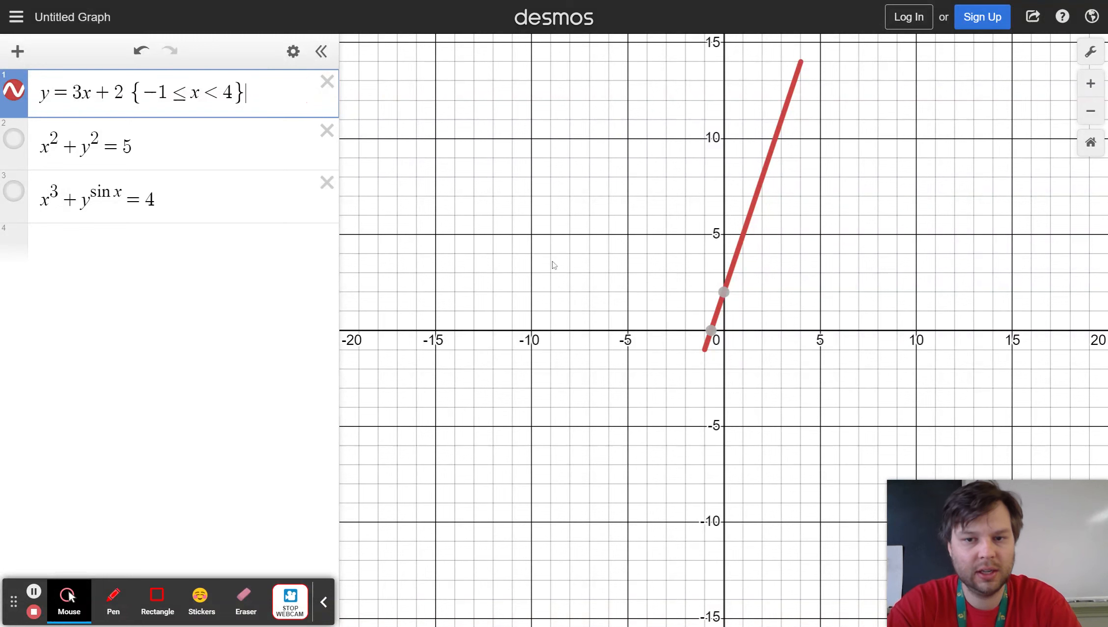
- Inspect the coordinates at the lower and upper endpoints of the restricted line
left_click(704, 351)
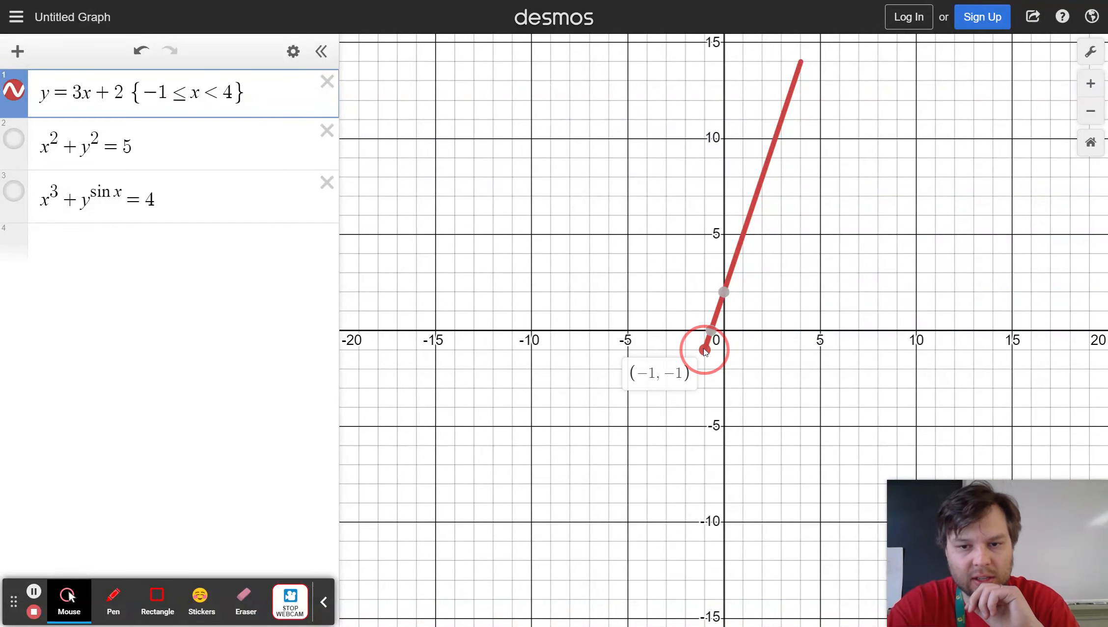
left_click(704, 352)
left_click(704, 352)
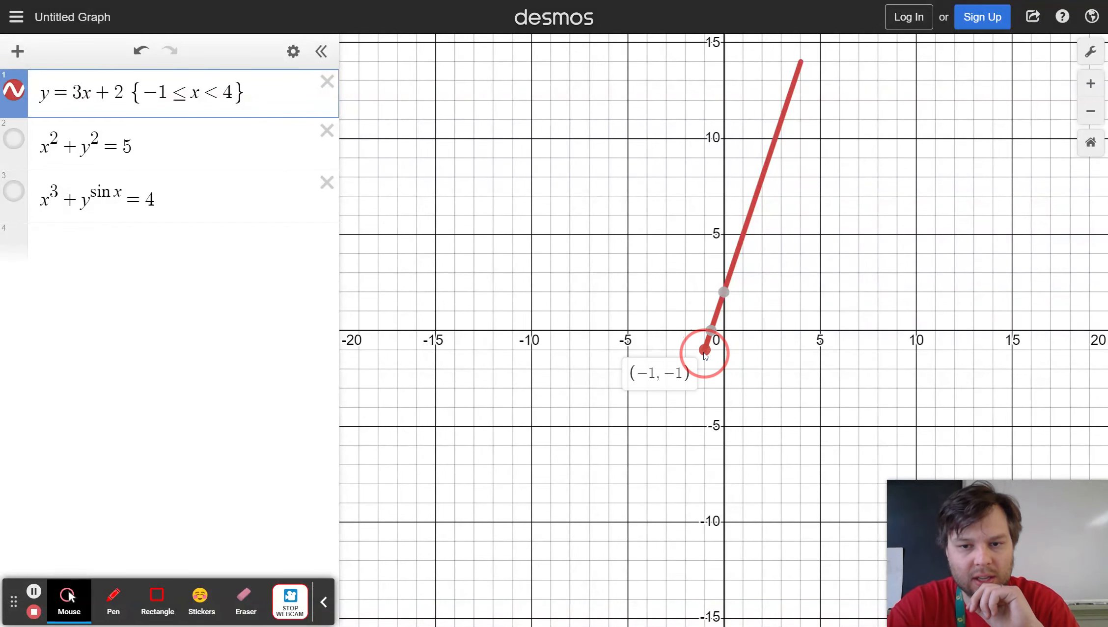
left_click(705, 353)
left_click(800, 62)
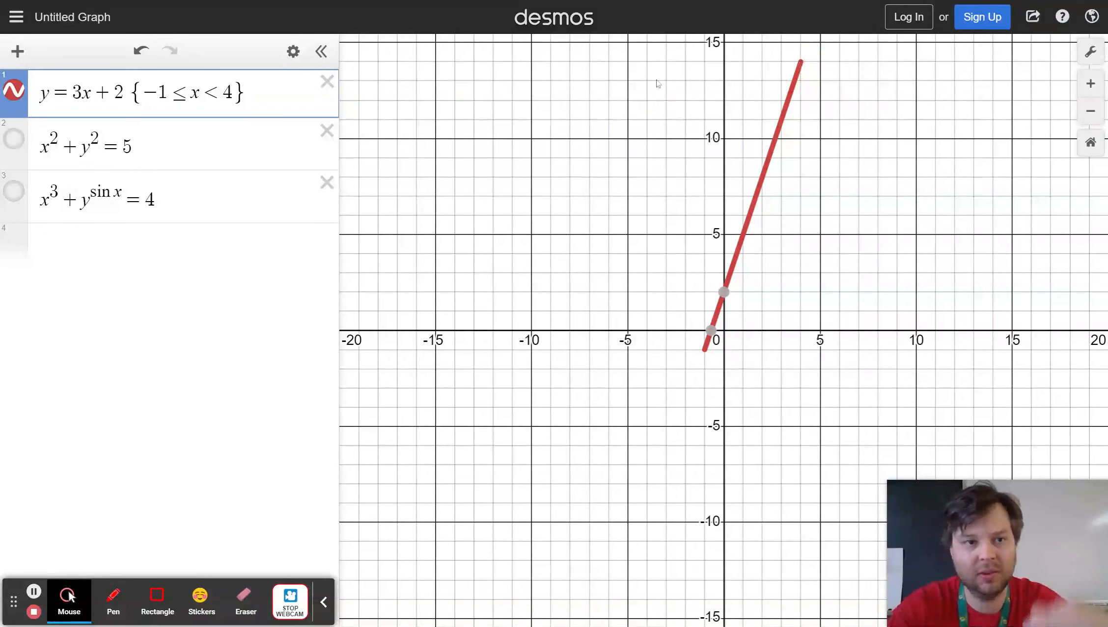
- Show the circle instead of the line and restrict it to {y < 1}
left_click(20, 94)
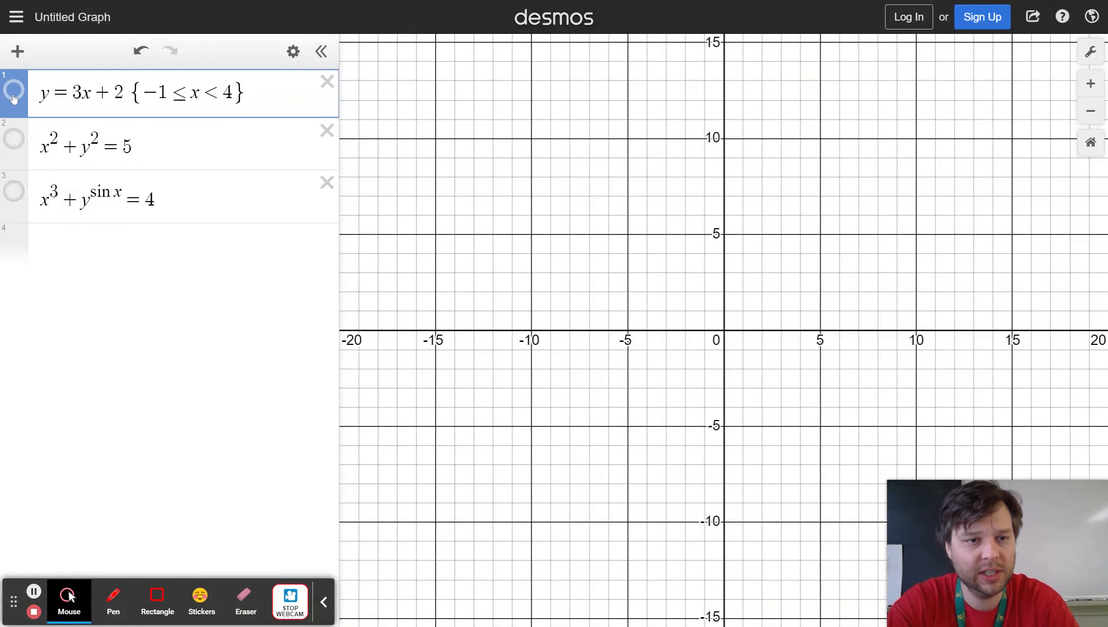
left_click(14, 139)
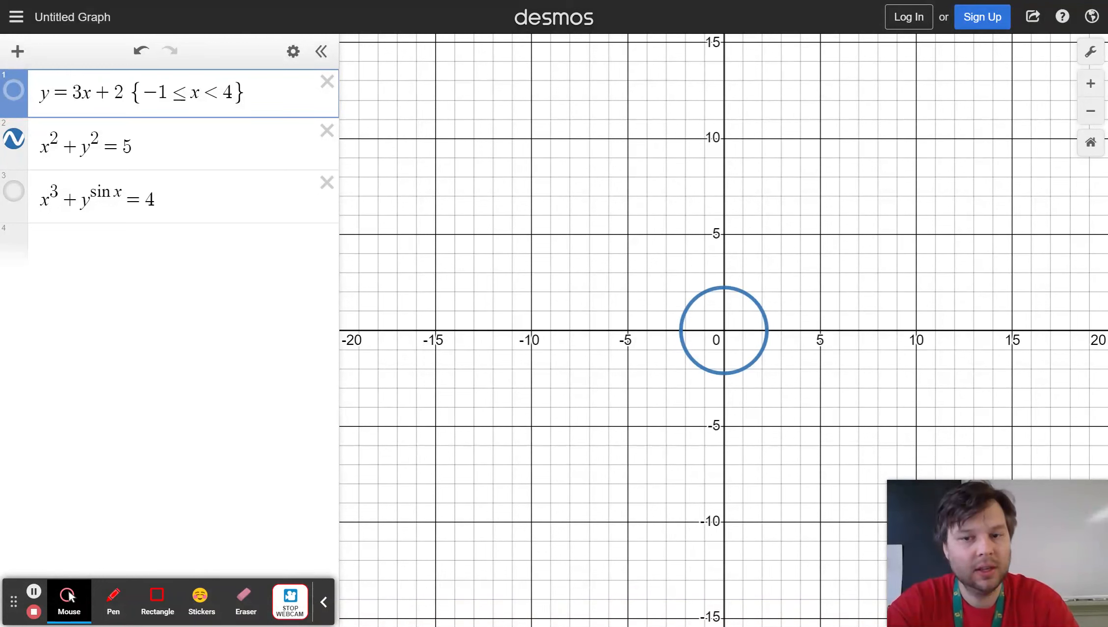
left_click(143, 154)
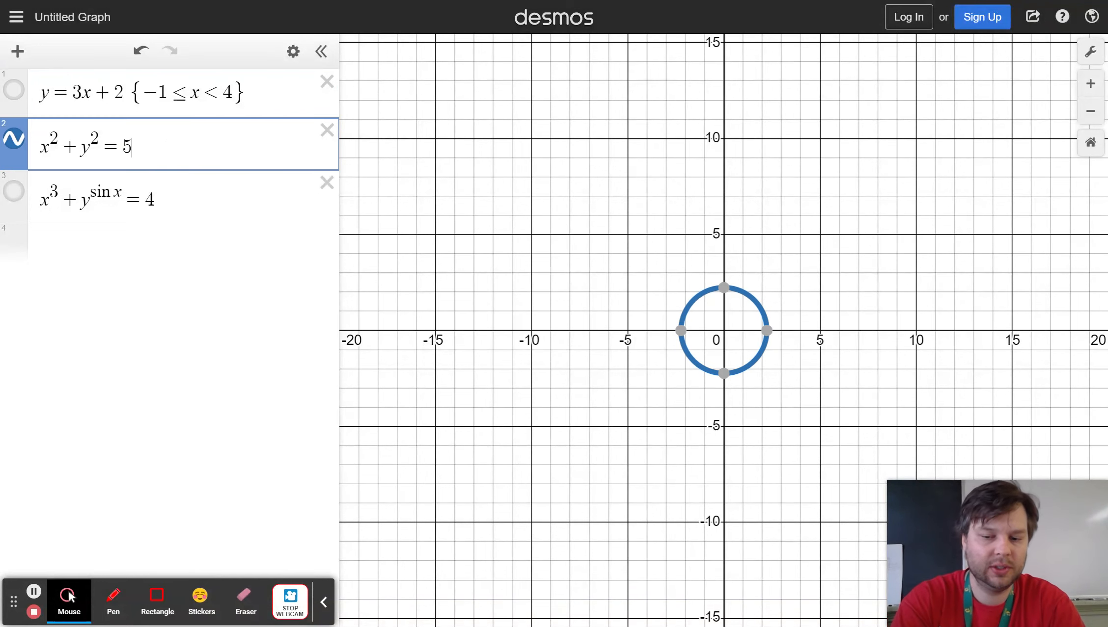
type("{")
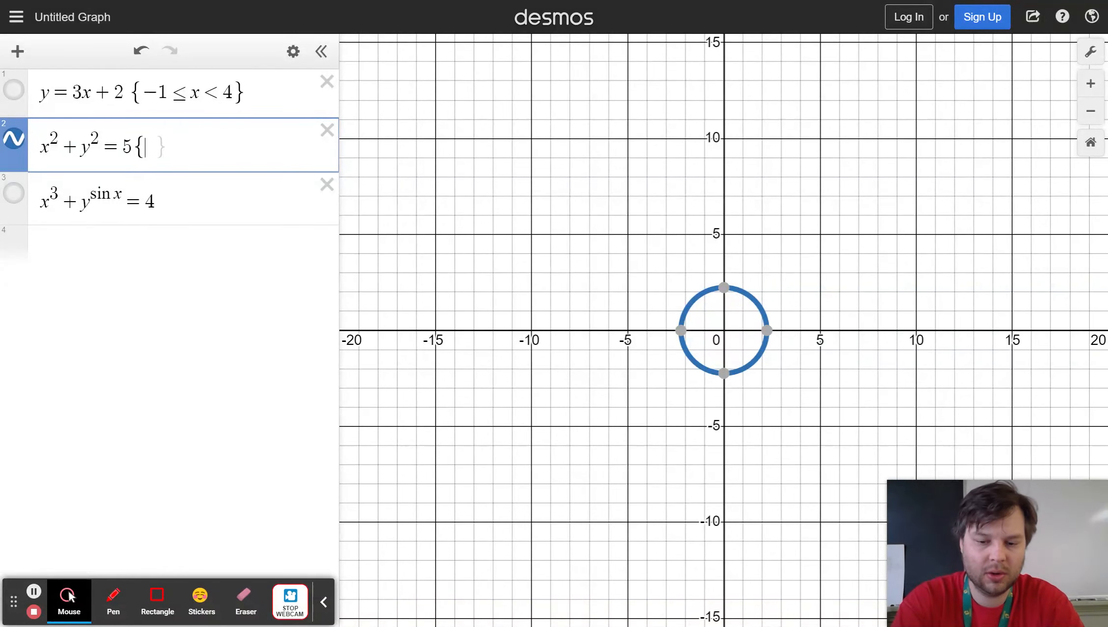
type("y<1")
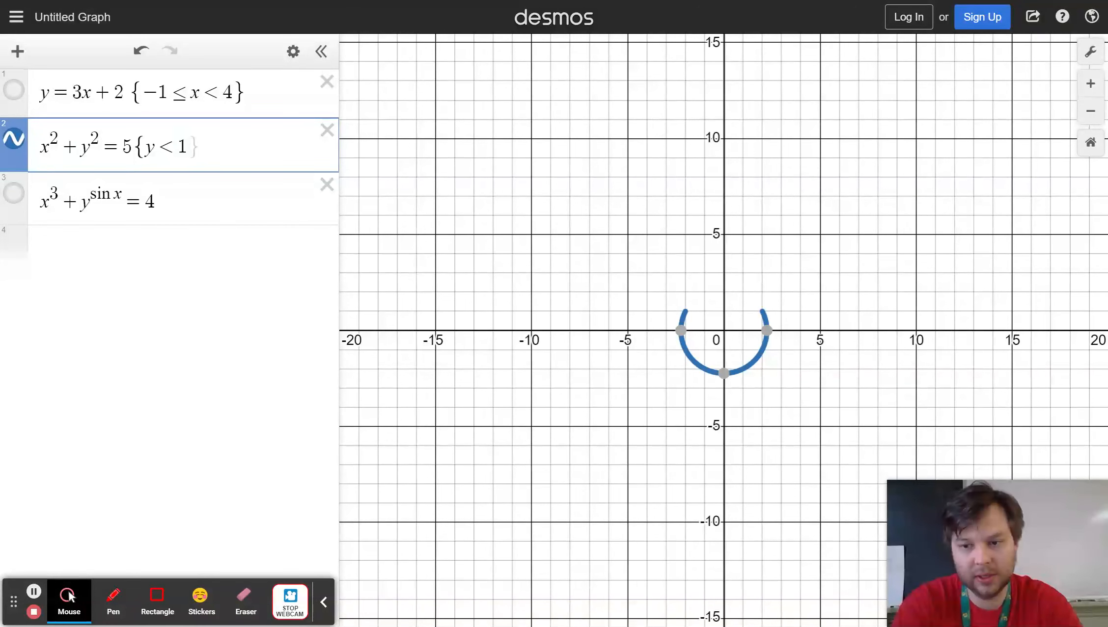
- Show the x^3 + y^(sin x) = 4 curve instead of the circle and restrict it to {y < x}
left_click(9, 147)
left_click(12, 197)
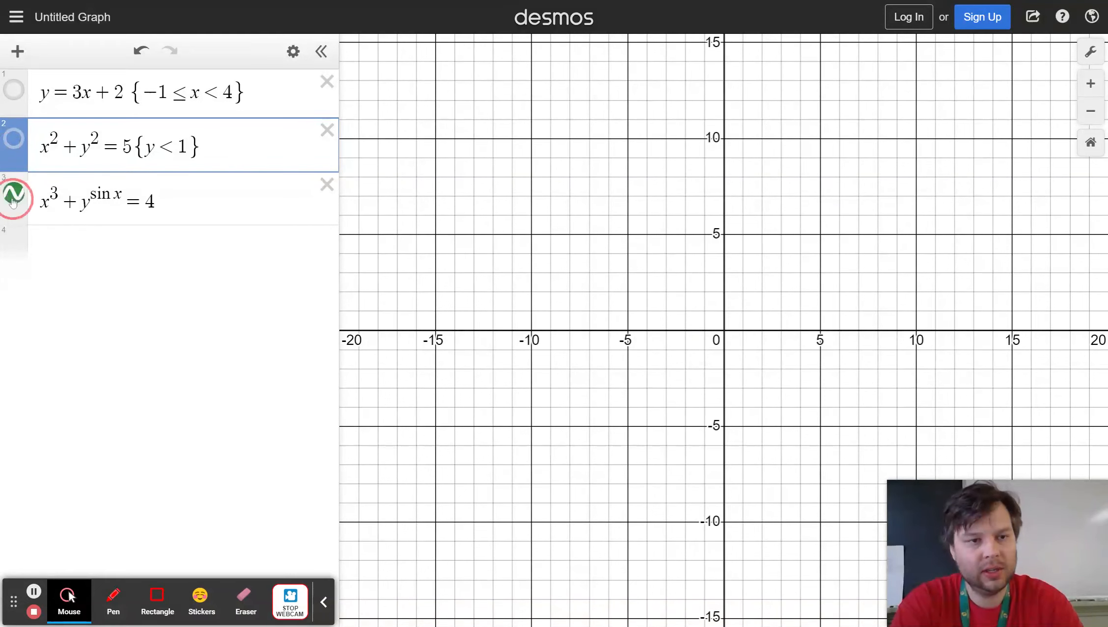
left_click(173, 213)
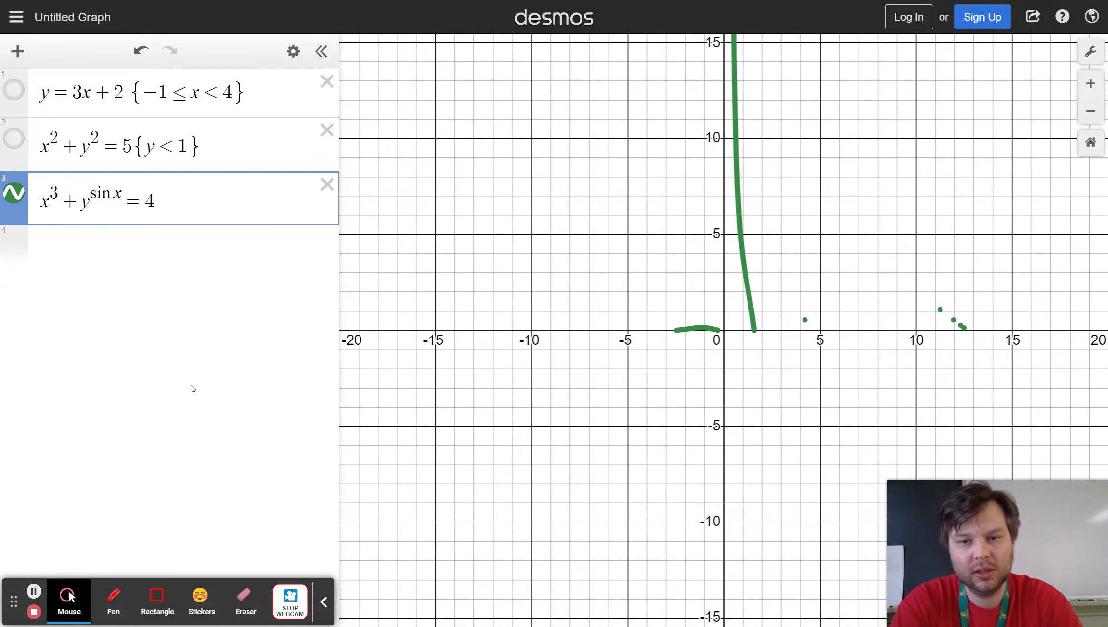
type("{")
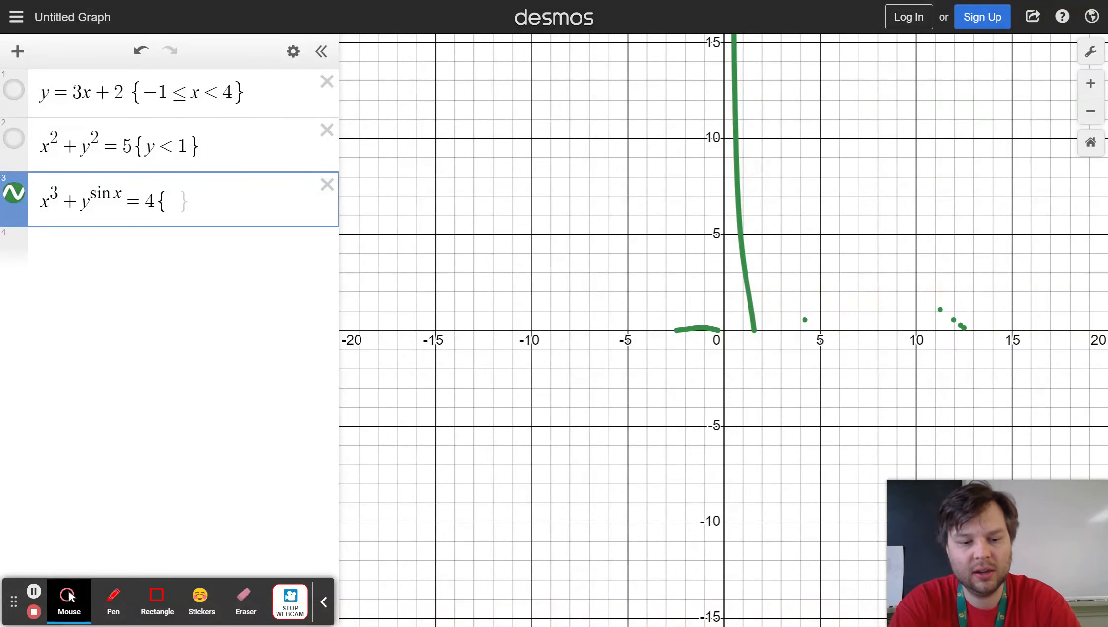
type("y < x")
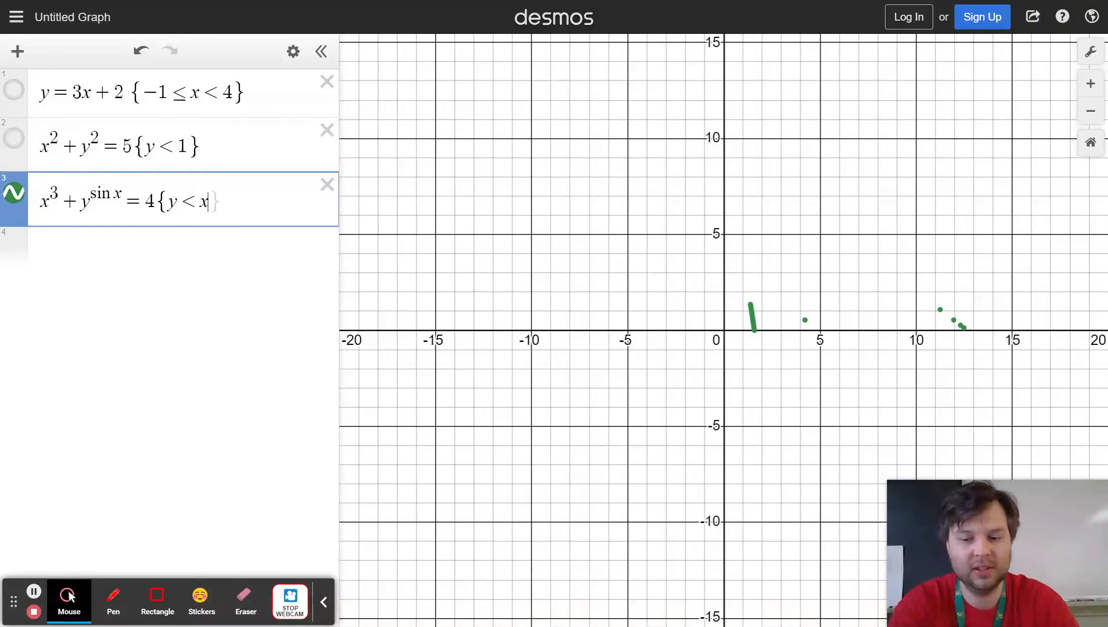
- Reverse the inequality in the x^3 + y^(sin x) = 4 curve's restriction so it reads {y > x}
key("Left")
key("BackSpace")
type(">")
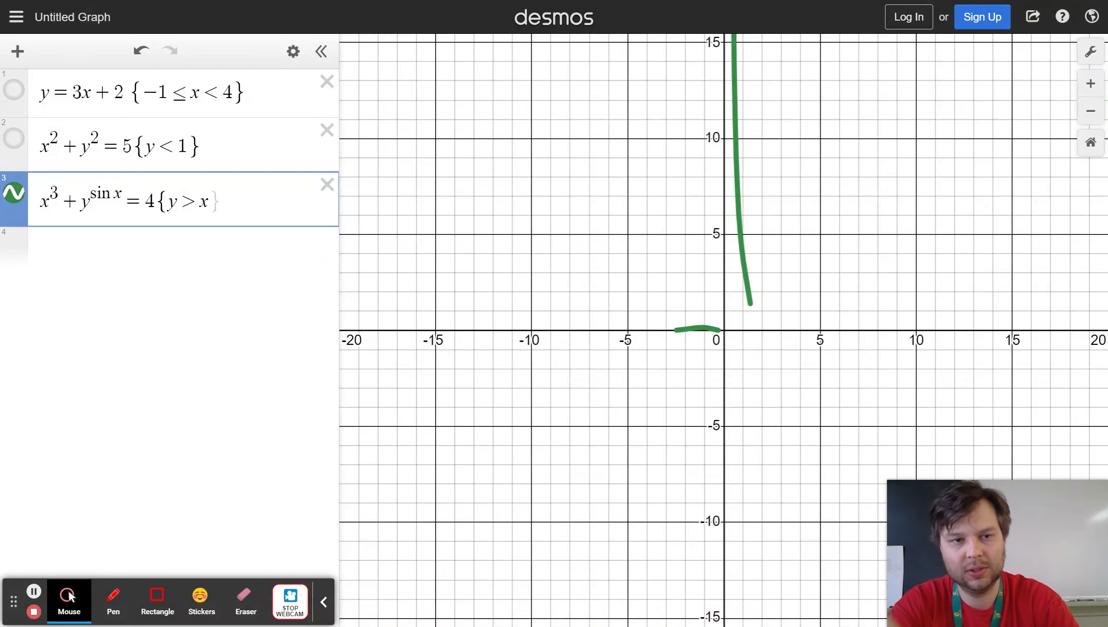
key("Right")
key("Right")
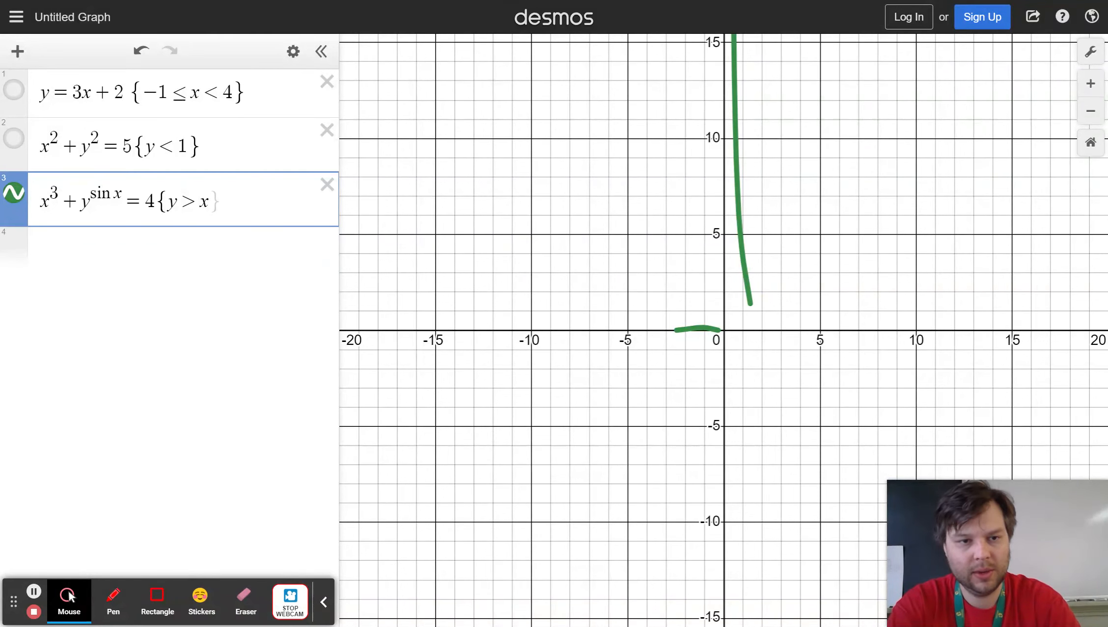
- Add the inequality x^3 < sin x − cos x as a new expression below the restricted curve
key("Return")
type("x")
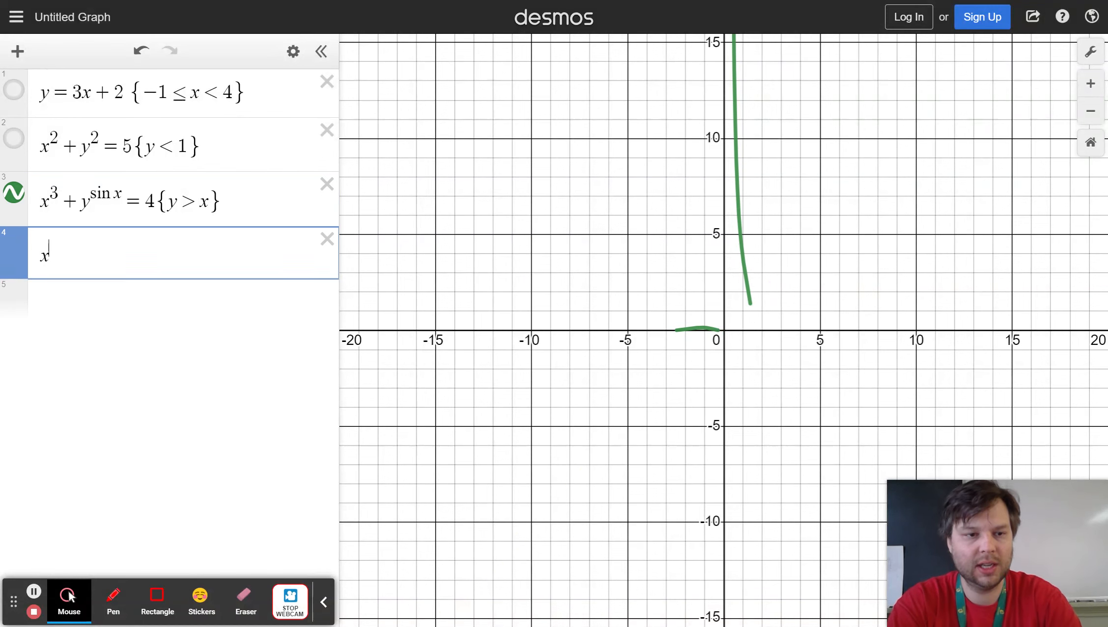
type("^3 < sin ")
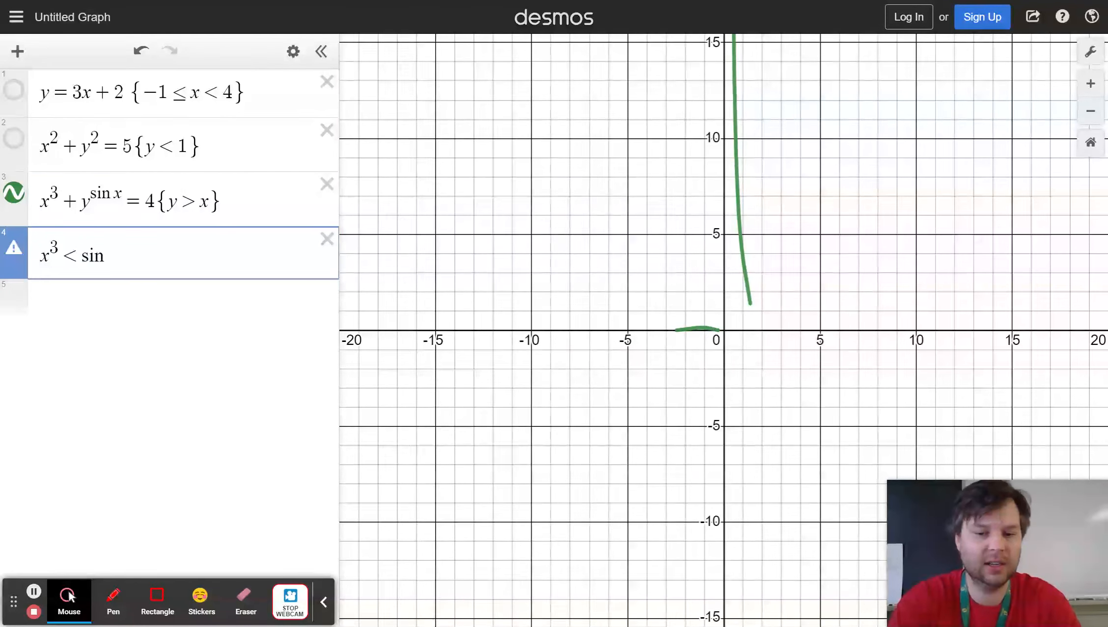
type("x^4")
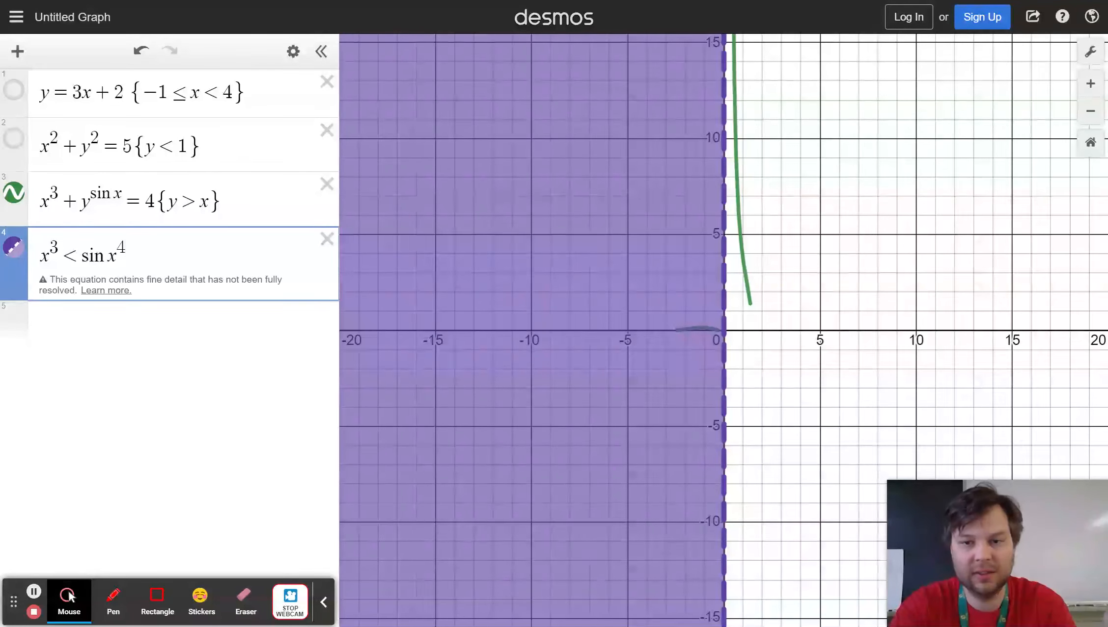
key("BackSpace")
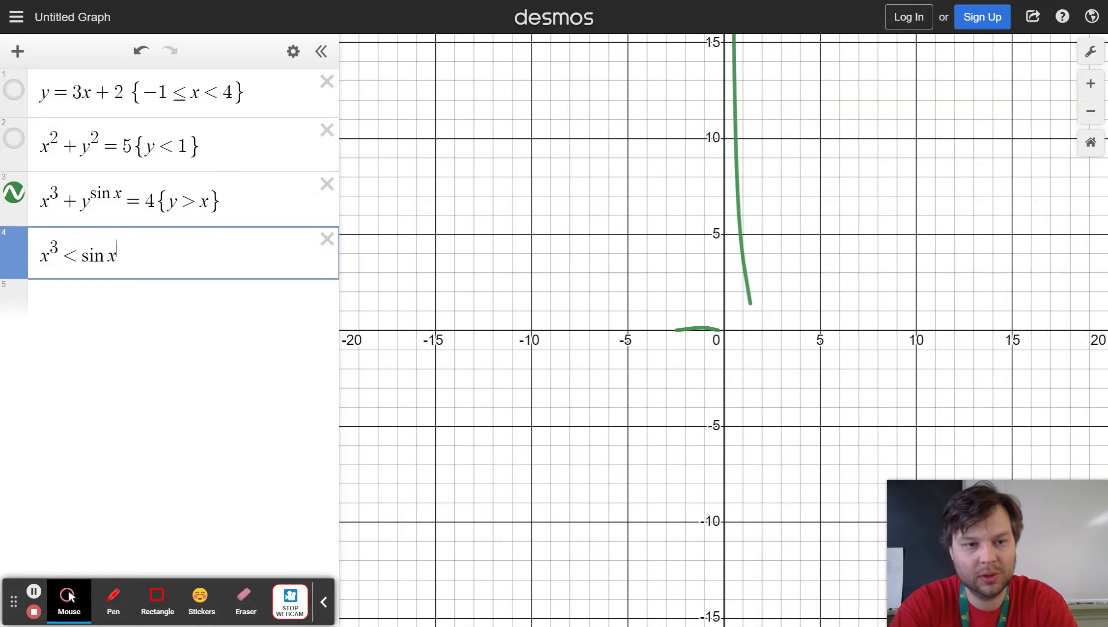
type("-cosx")
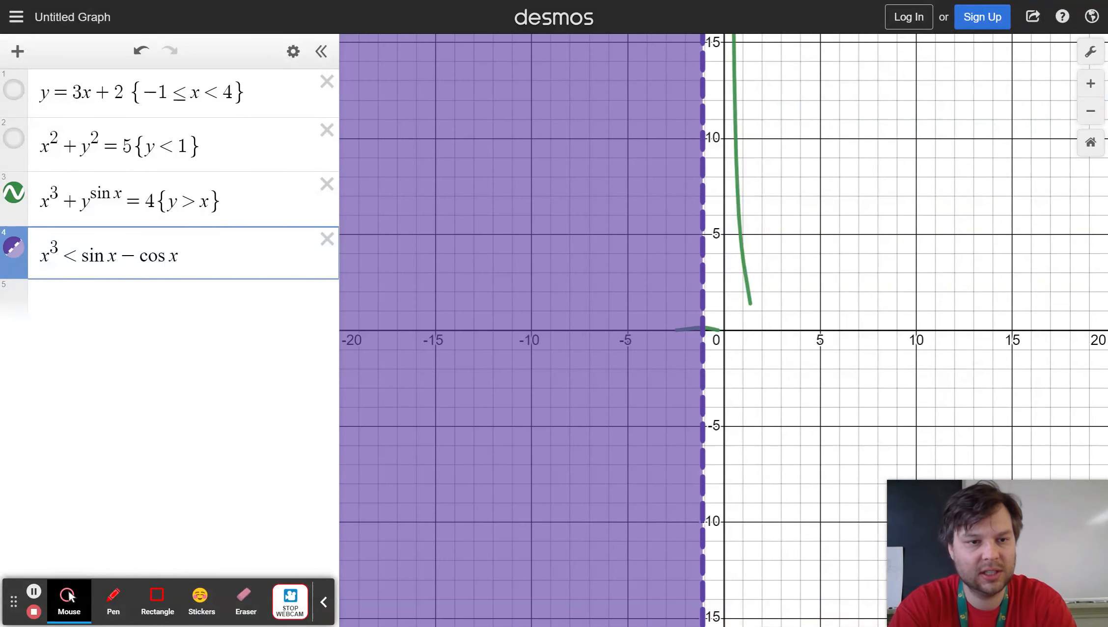
- Replace the exponent 3 in the fourth expression with sin x so it reads x^(sin x) < sin x − cos x
key("Left")
key("Left")
key("Left")
key("Left")
key("Left")
key("Left")
key("Left")
key("Left")
key("Left")
key("Left")
key("Left")
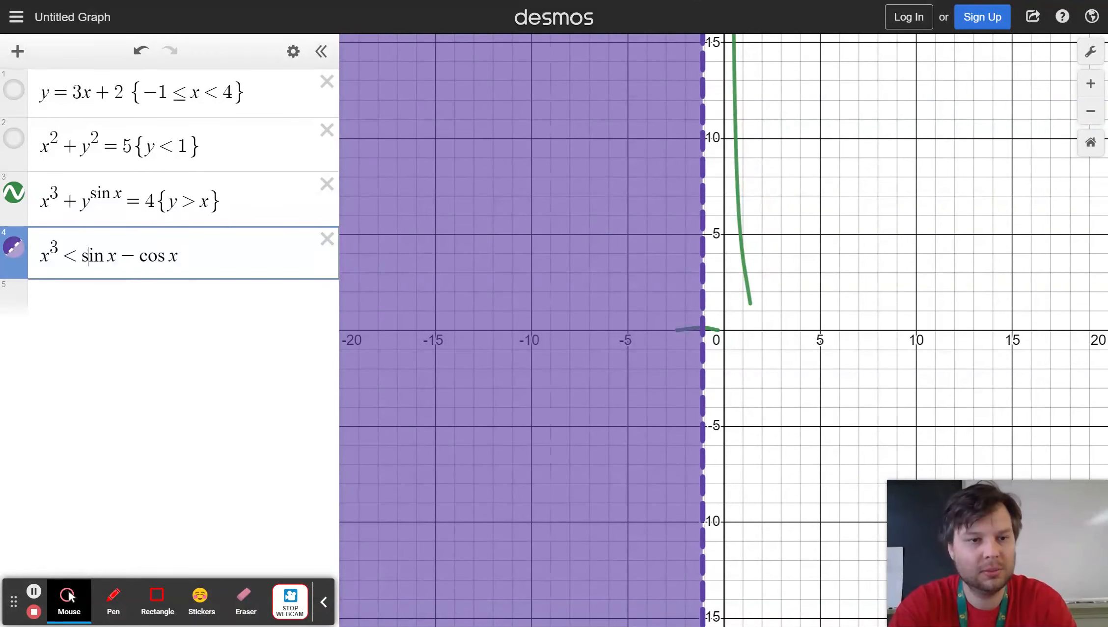
key("BackSpace")
type("sinx")
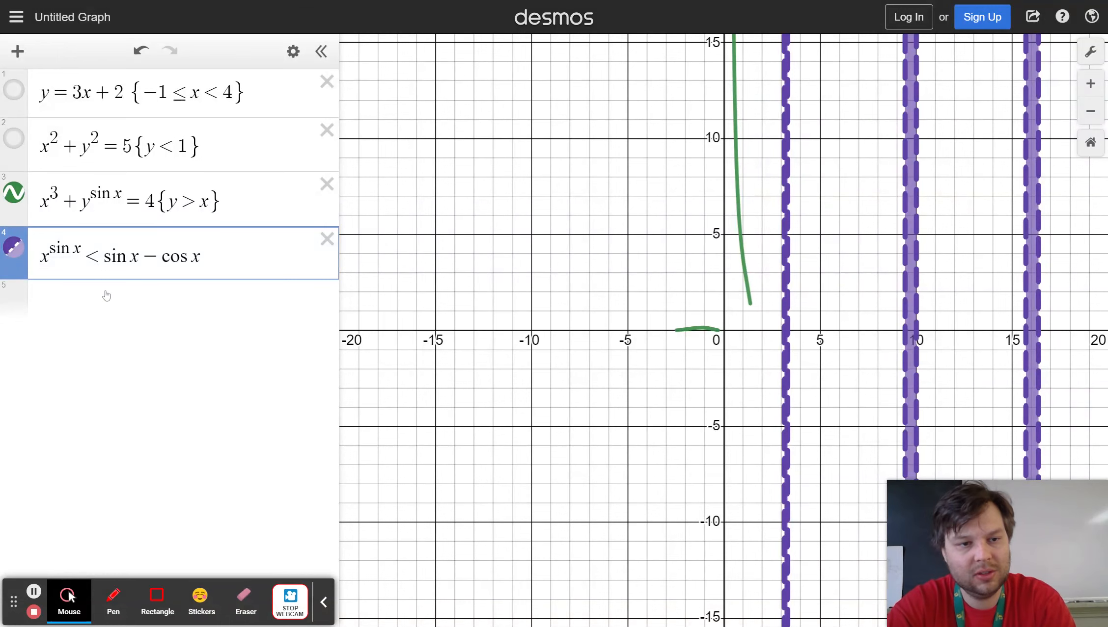
left_click_drag(94, 255, 79, 270)
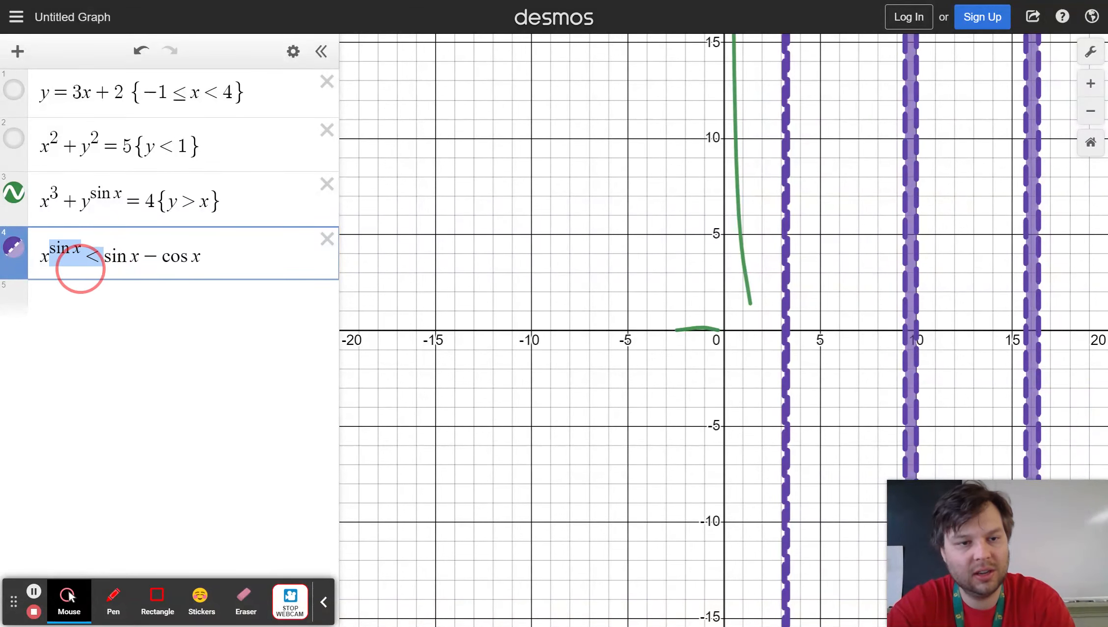
left_click(235, 254)
- Add the inequality x^2 < y + 3x^3 + sin x as a fifth expression
key("Return")
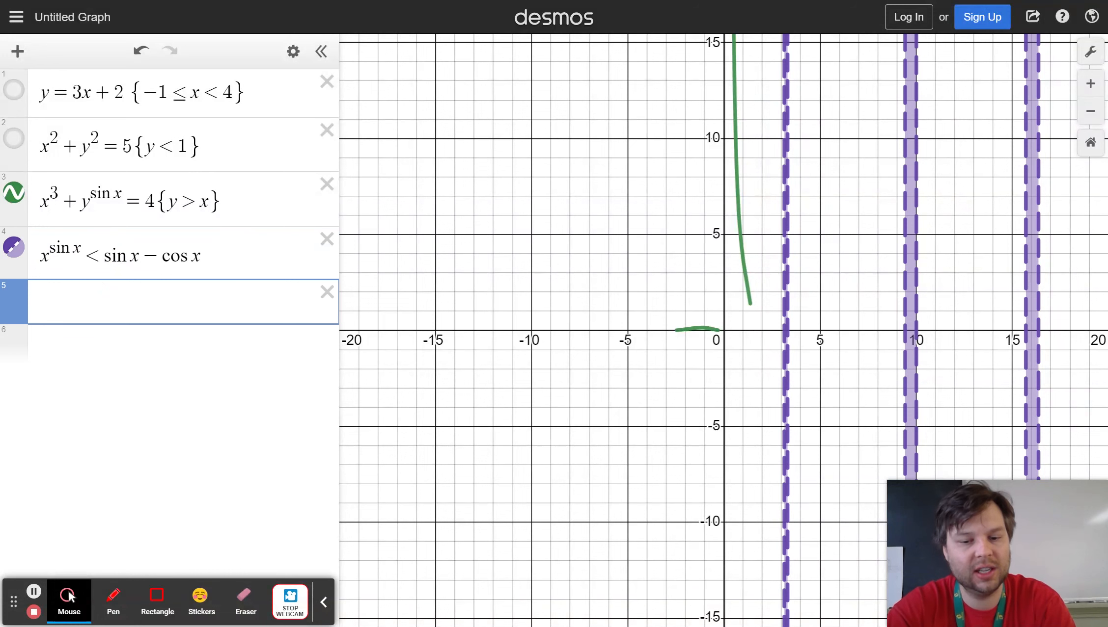
type("x^2")
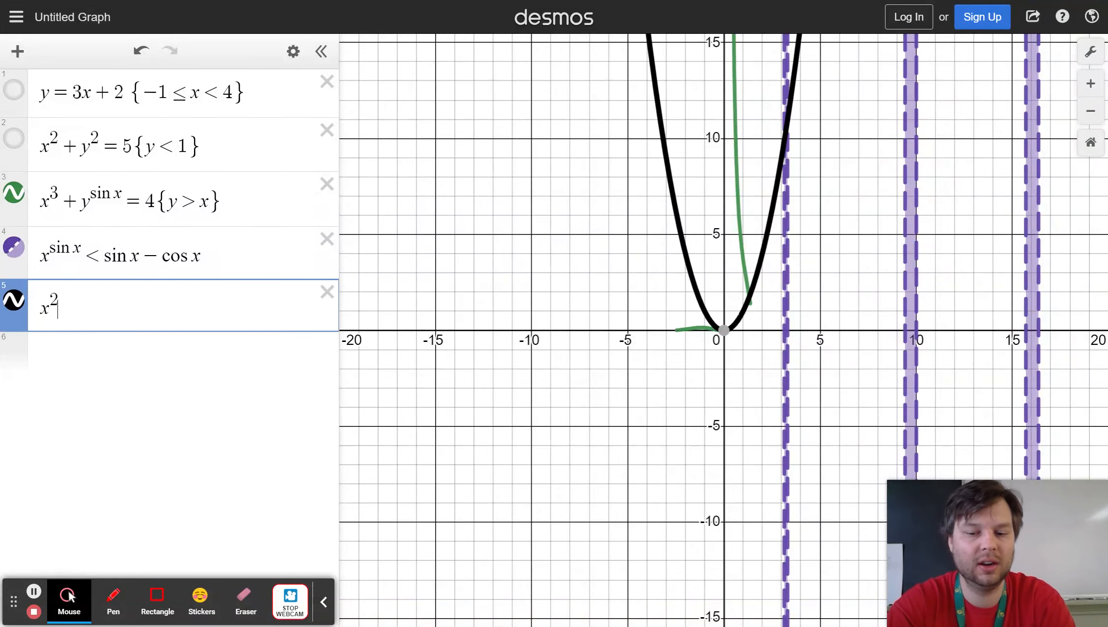
type("<y")
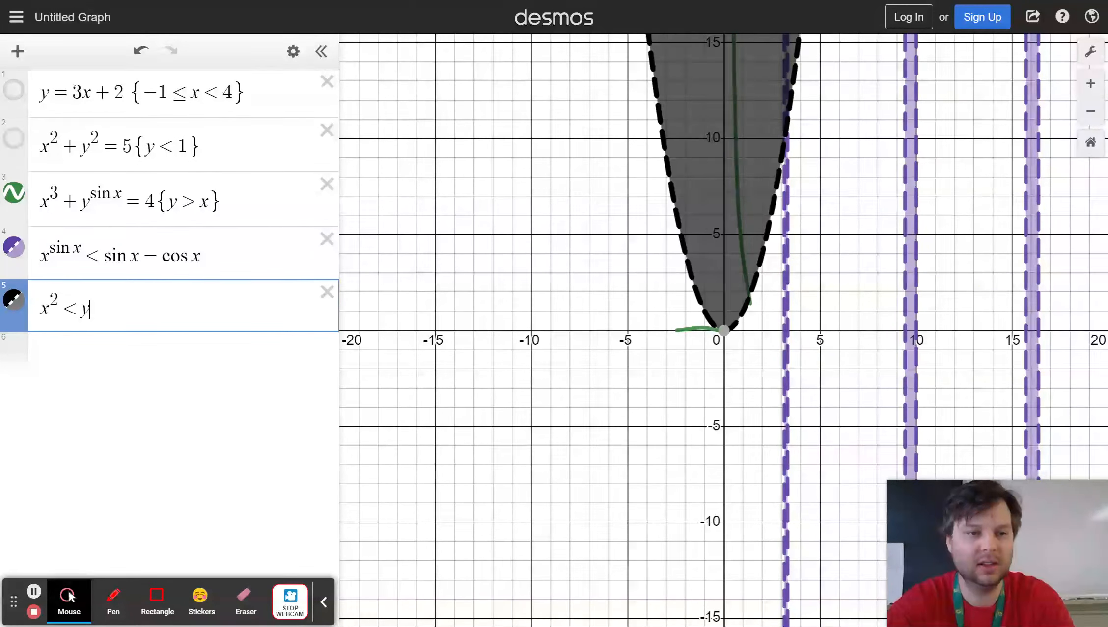
type("+3")
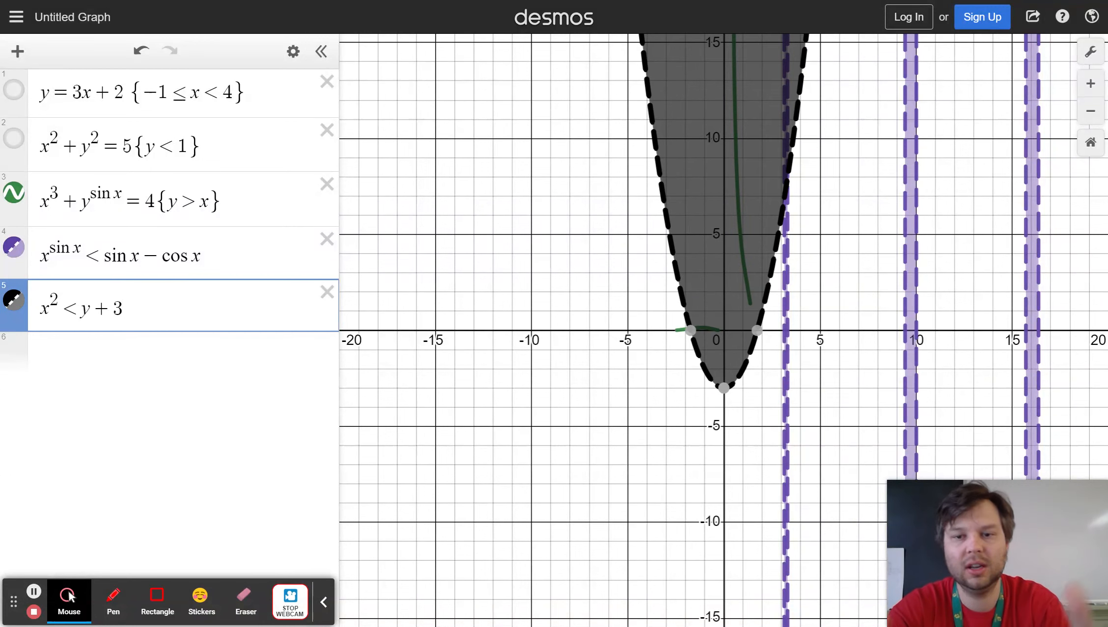
type("x")
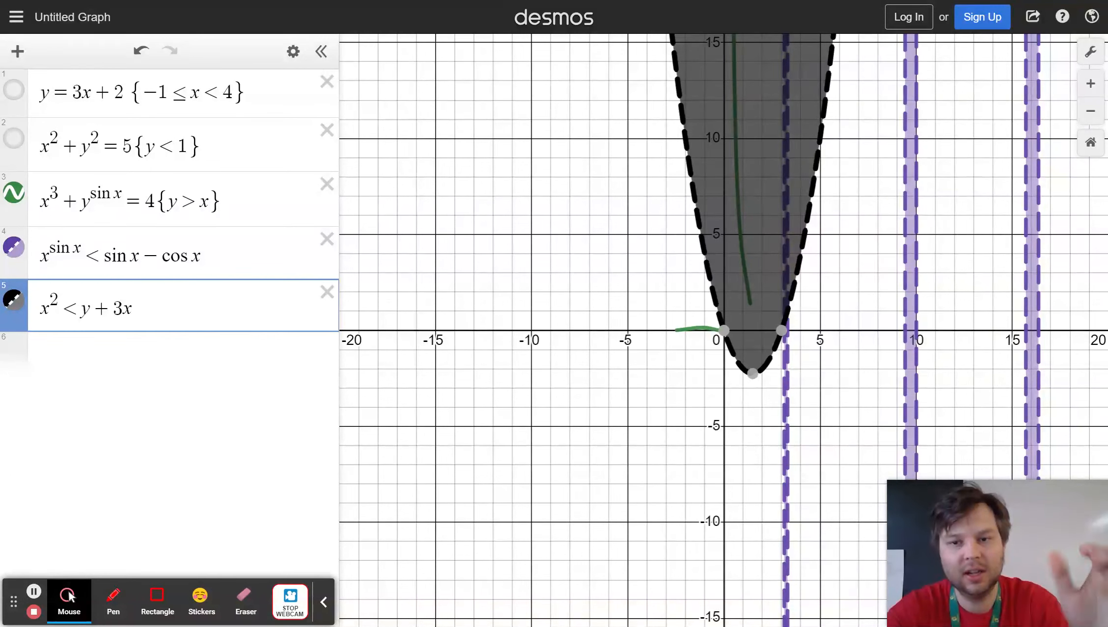
type("^3")
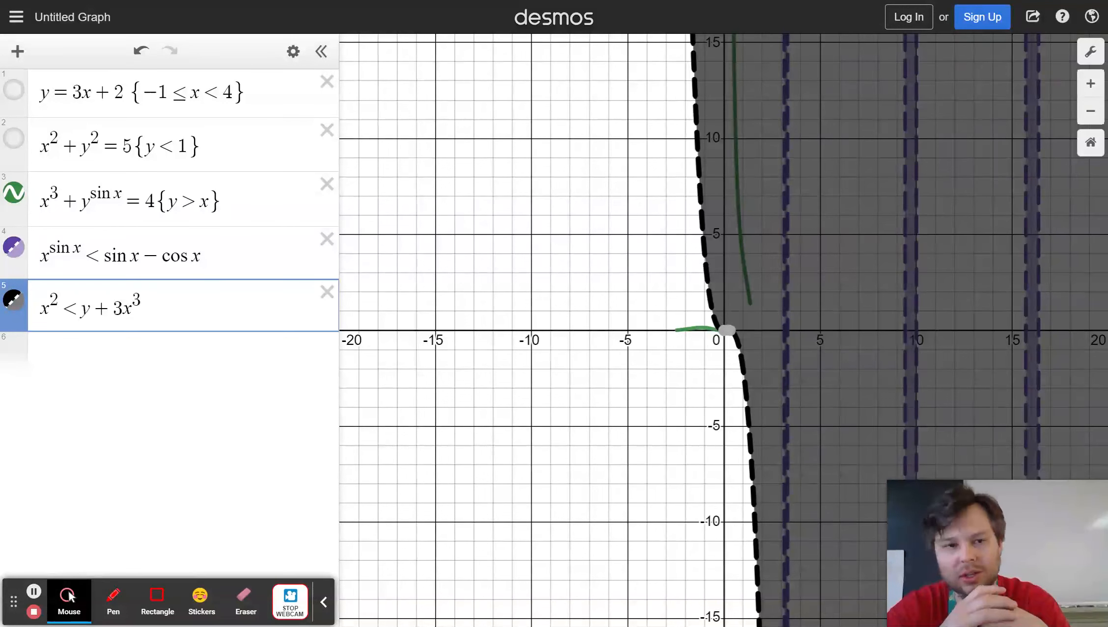
key("Right")
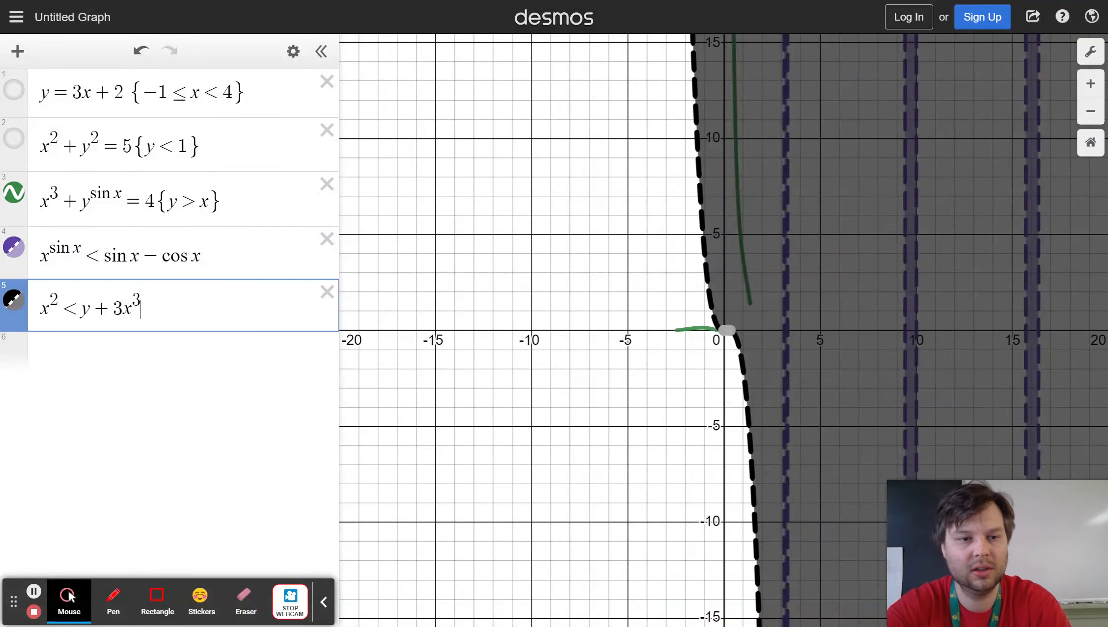
type("+sinx")
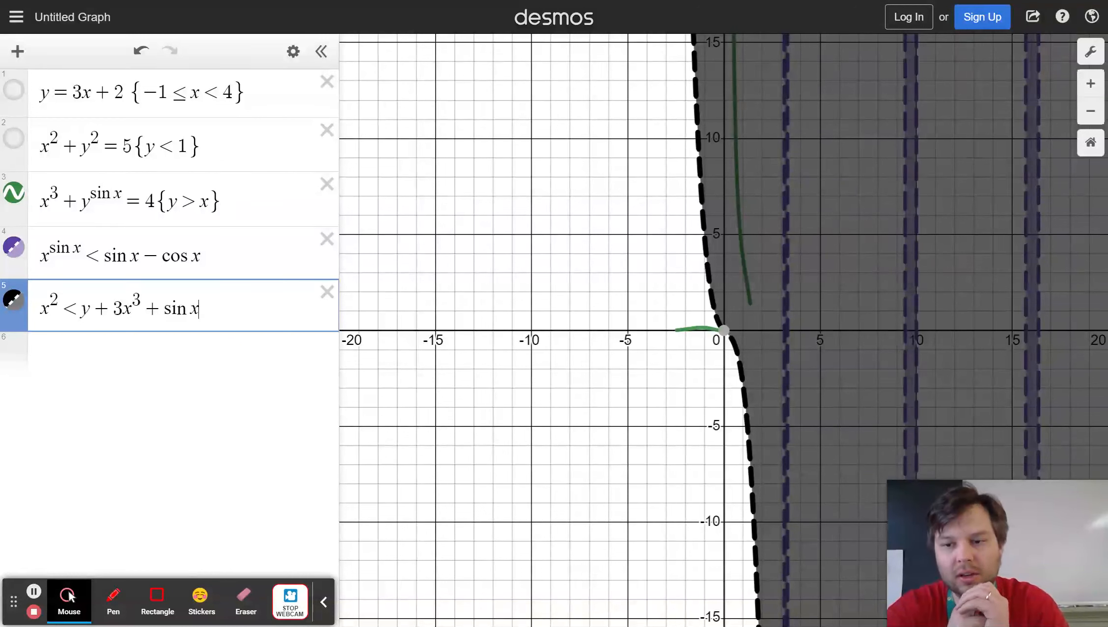